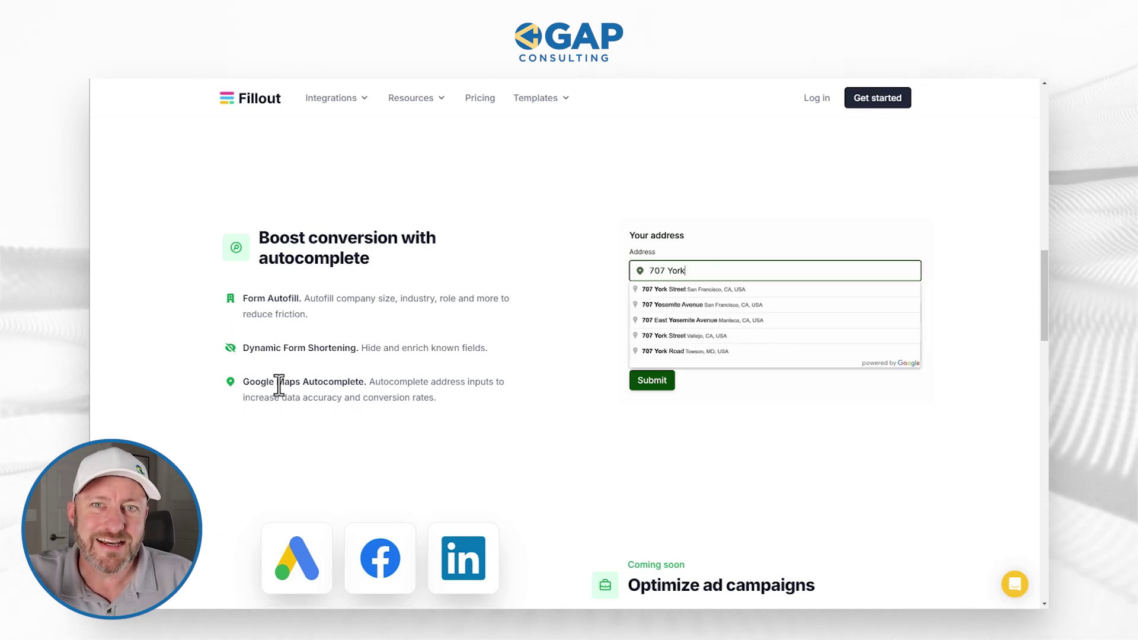
- Scroll down the Conversion Kit page to view its pricing add-on
scroll(217, 422, down, 1)
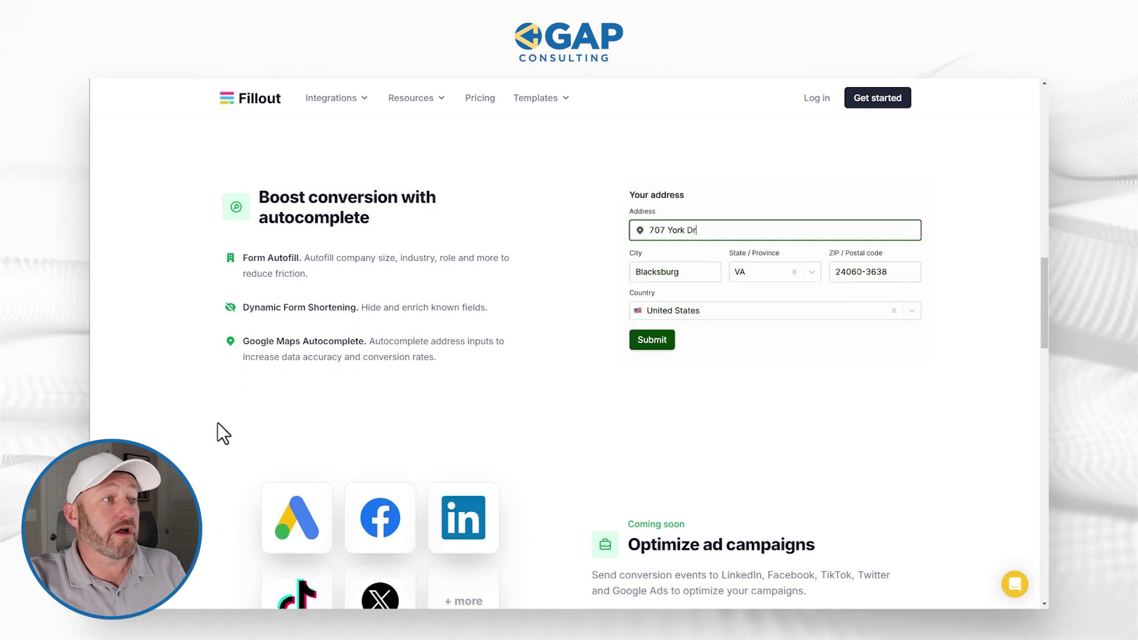
scroll(544, 391, down, 5)
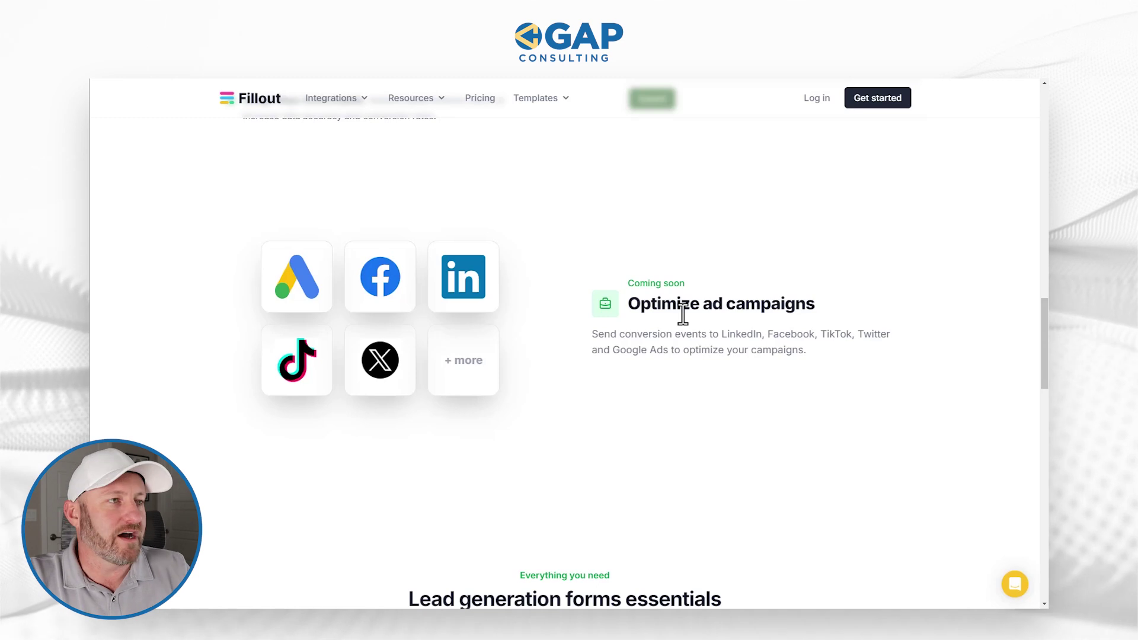
scroll(703, 300, down, 4)
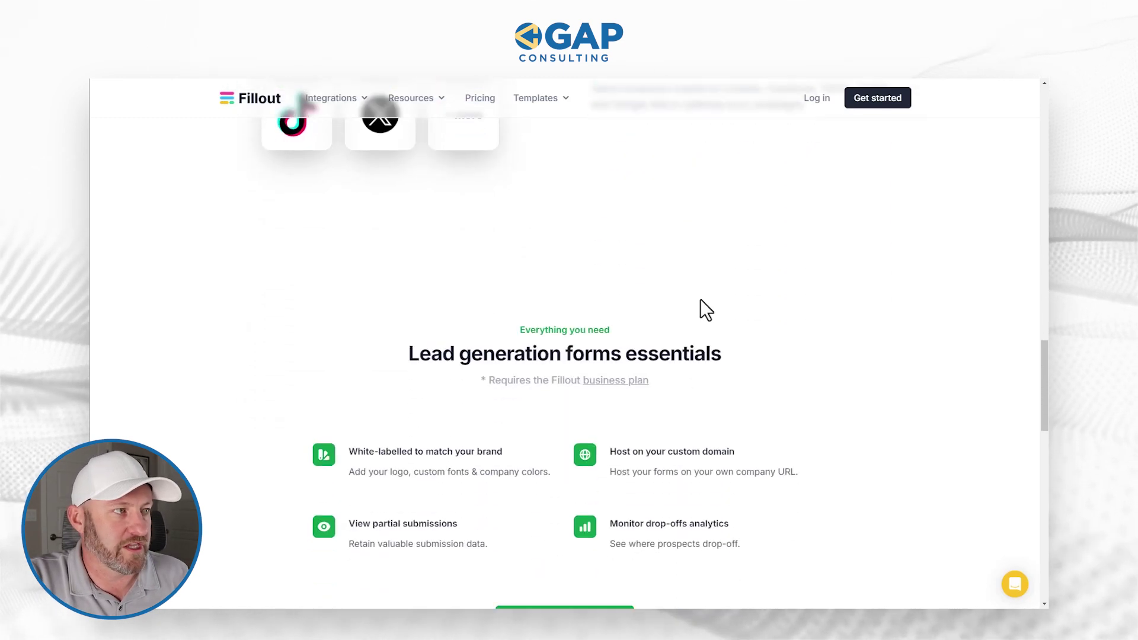
scroll(670, 321, down, 2)
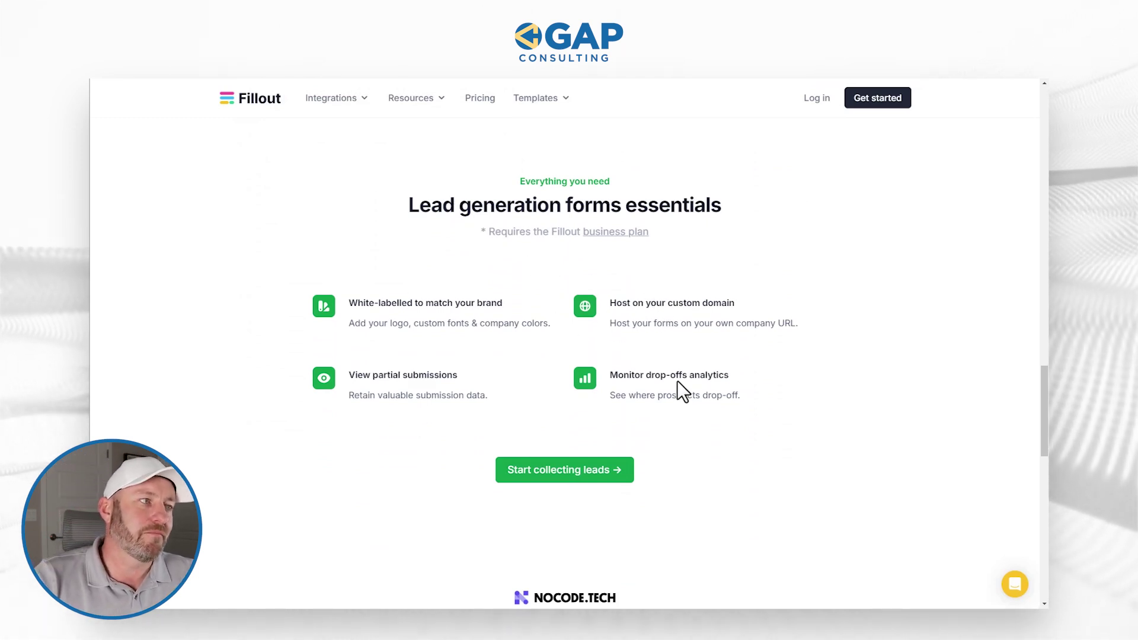
scroll(519, 367, down, 6)
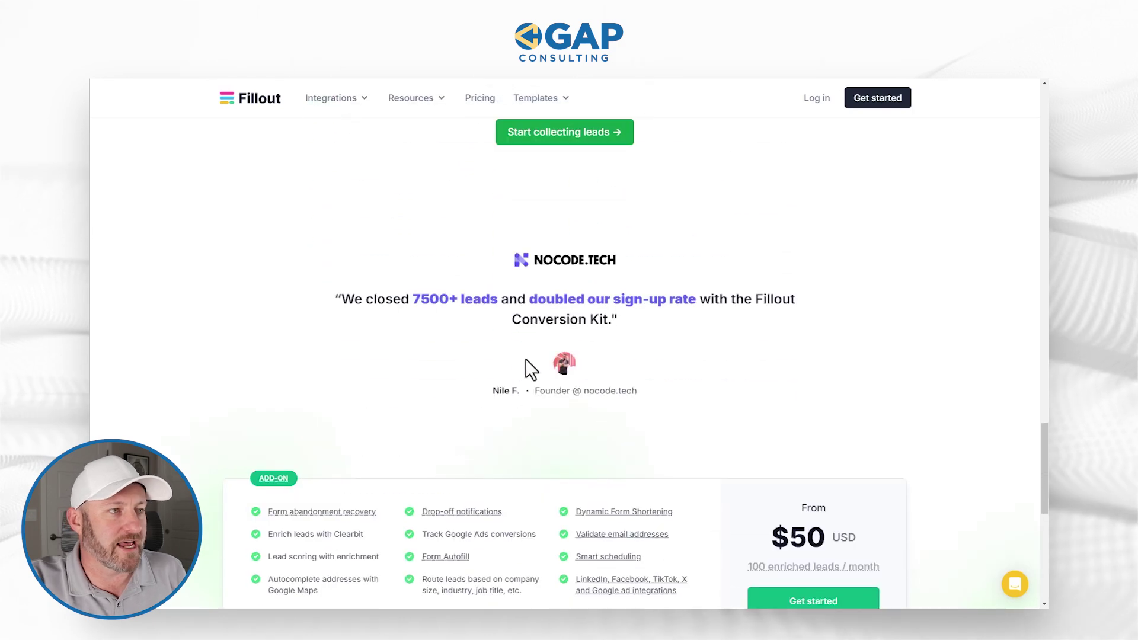
scroll(564, 340, down, 1)
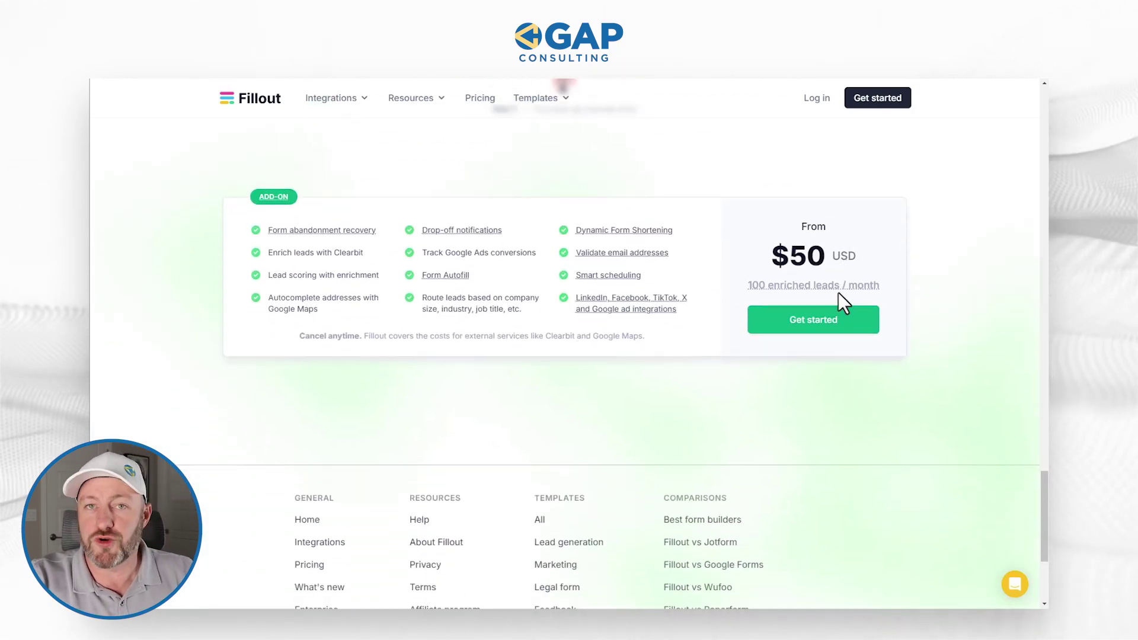
mouse_move(825, 288)
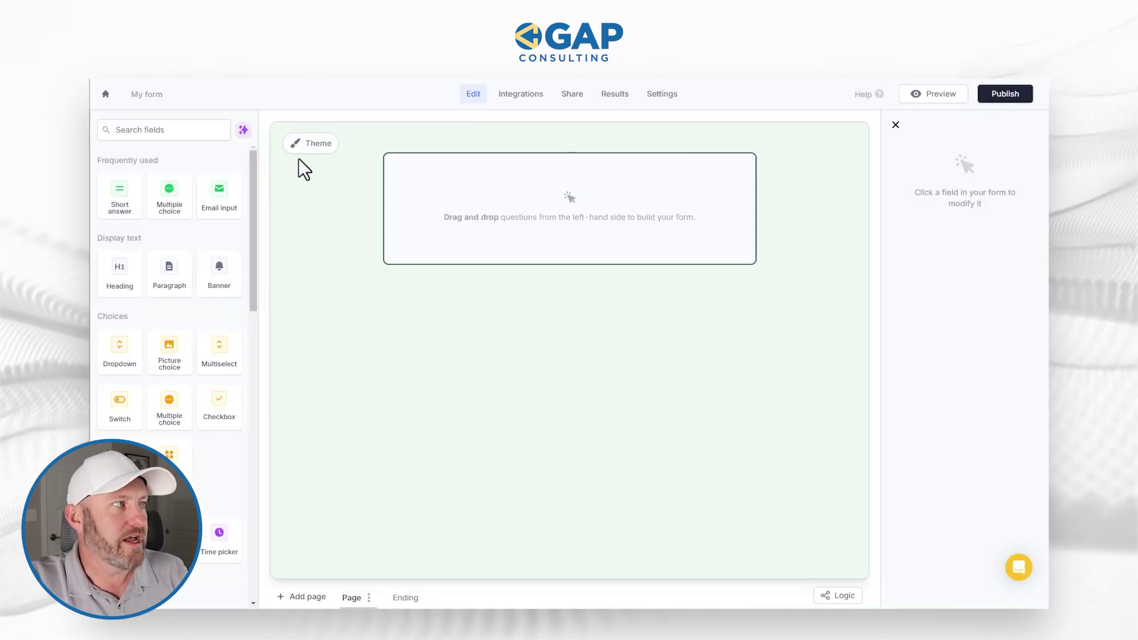
- Add an Email input above the Submit button and show its Enrich options
text(ema)
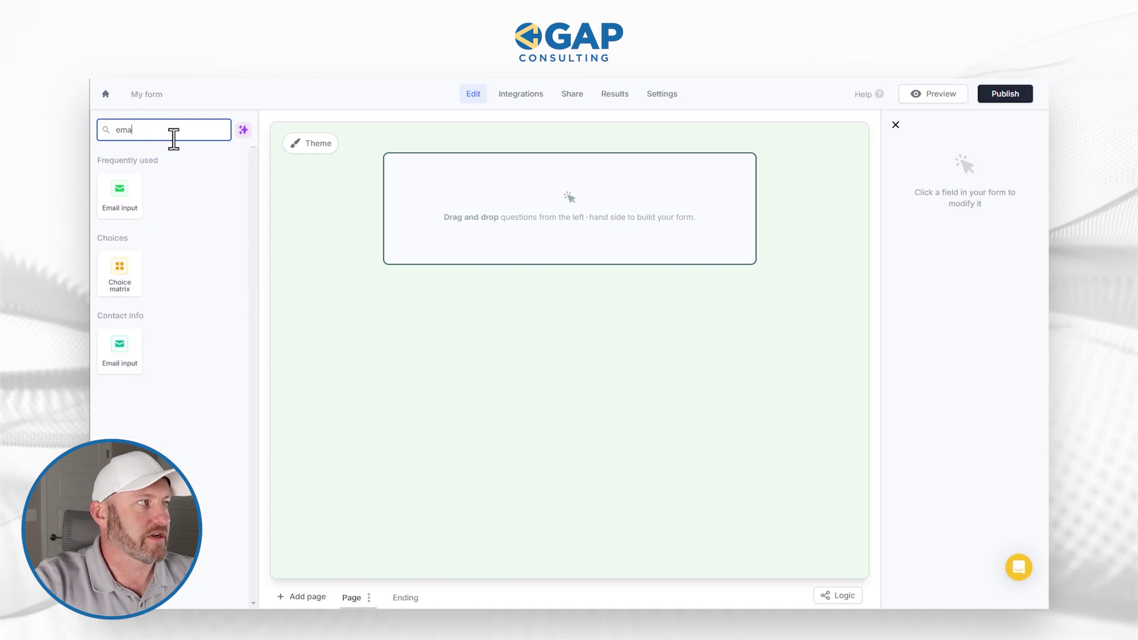
click(115, 201)
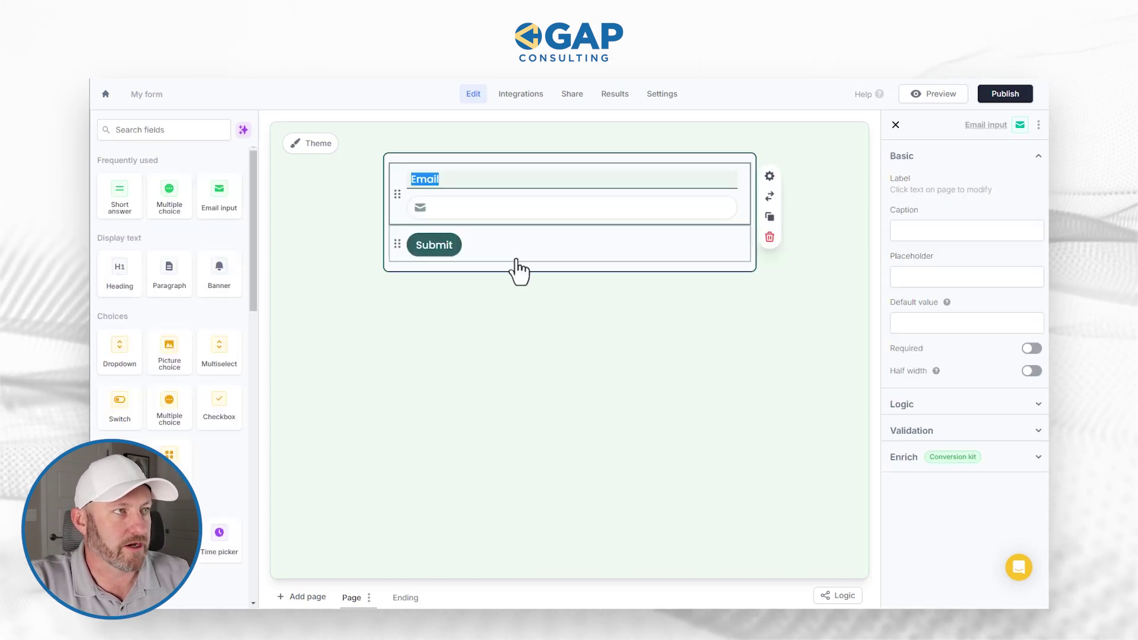
click(559, 262)
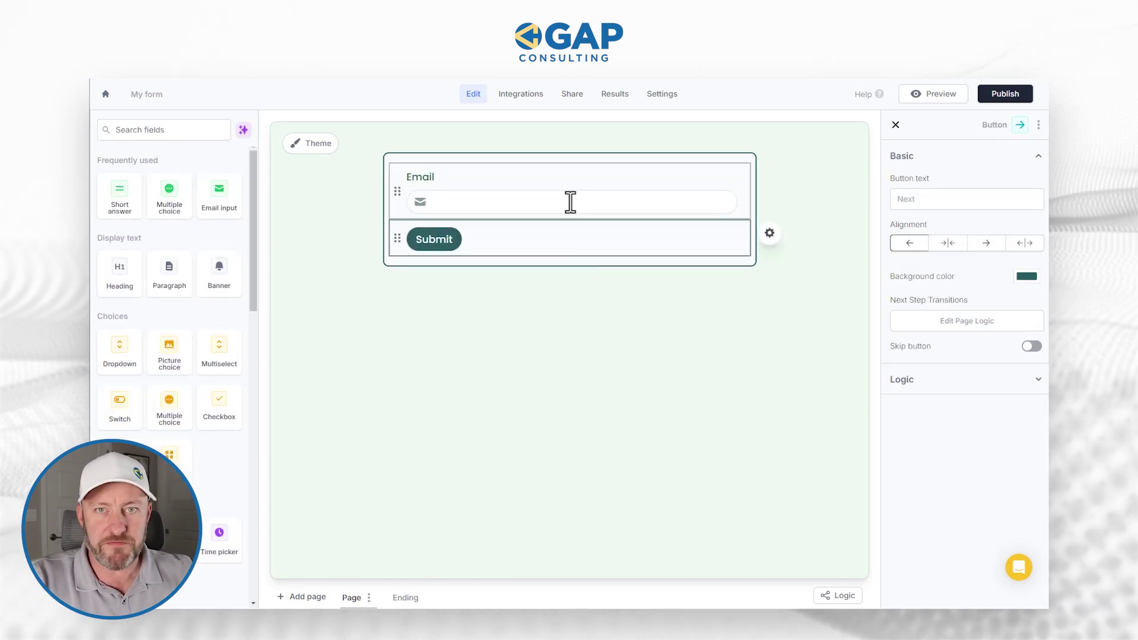
click(560, 179)
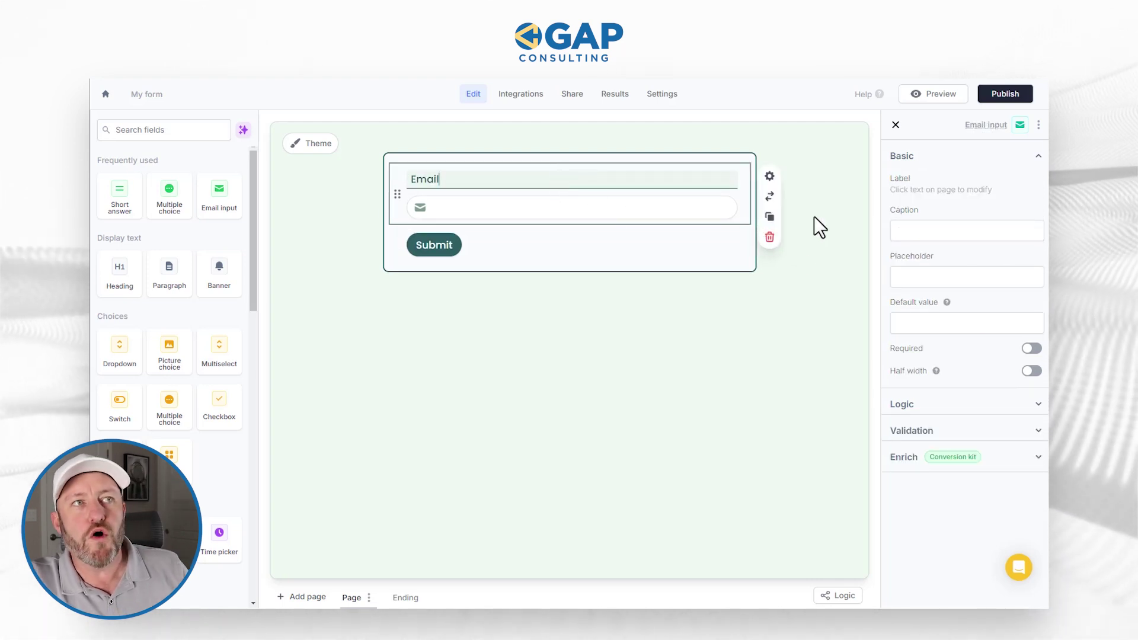
click(907, 458)
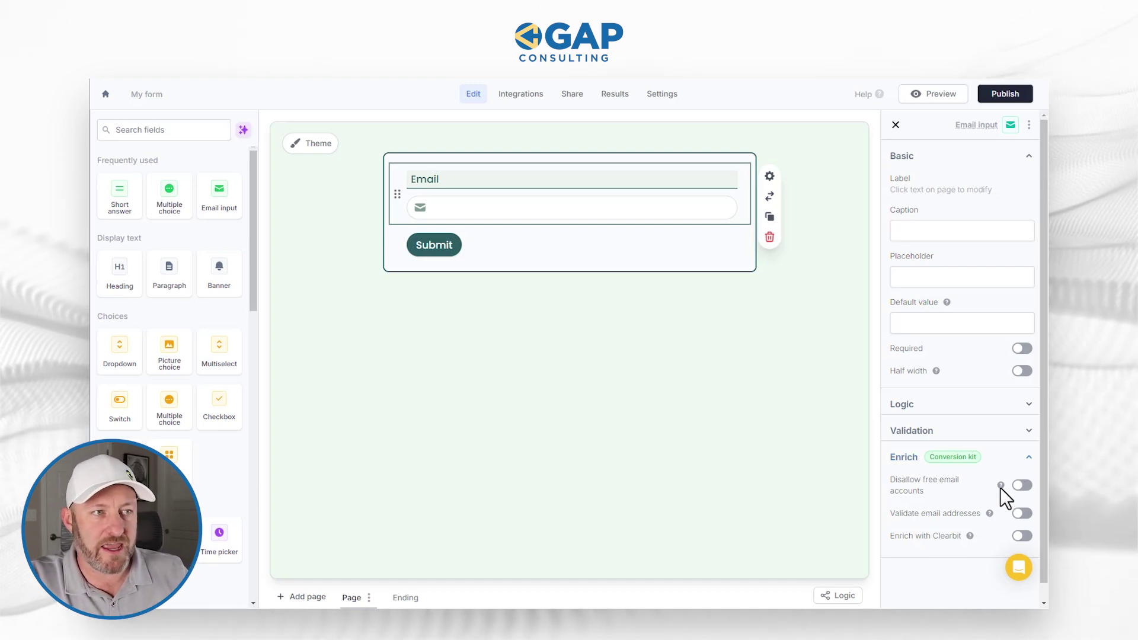
mouse_move(1001, 486)
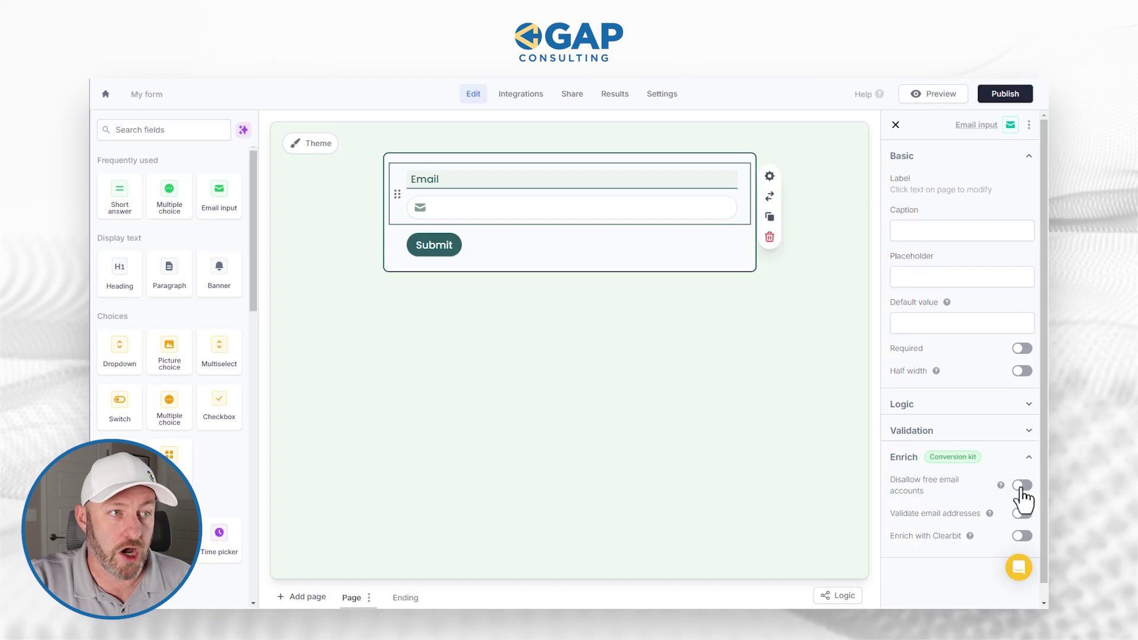
- Turn on 'Disallow free email accounts' and select its error message box
click(1022, 486)
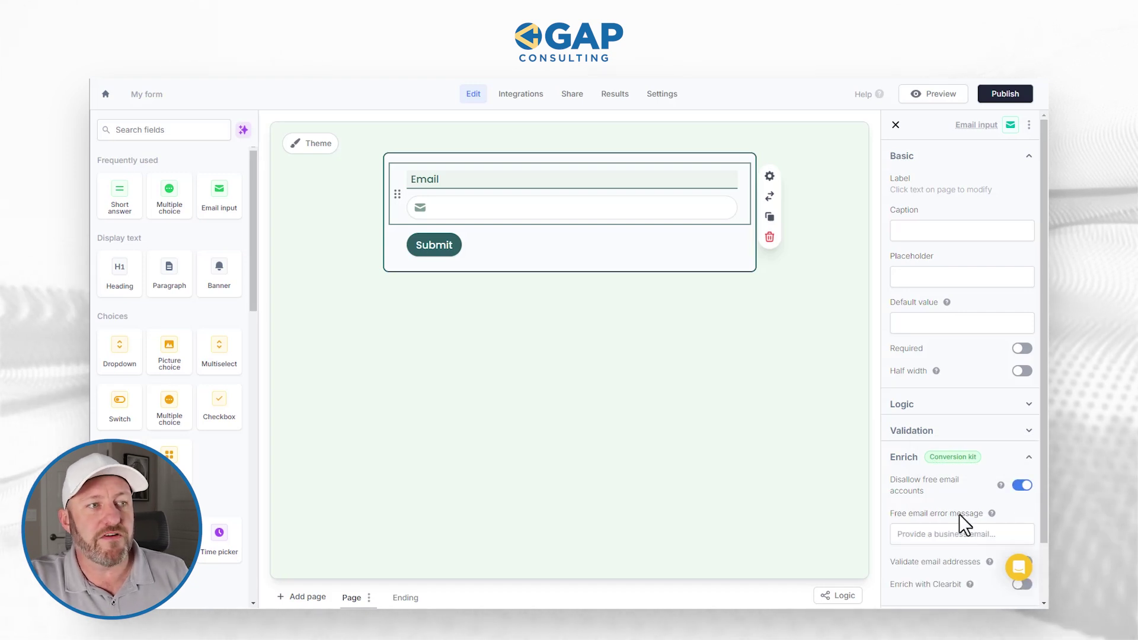
scroll(956, 514, down, 1)
mouse_move(958, 478)
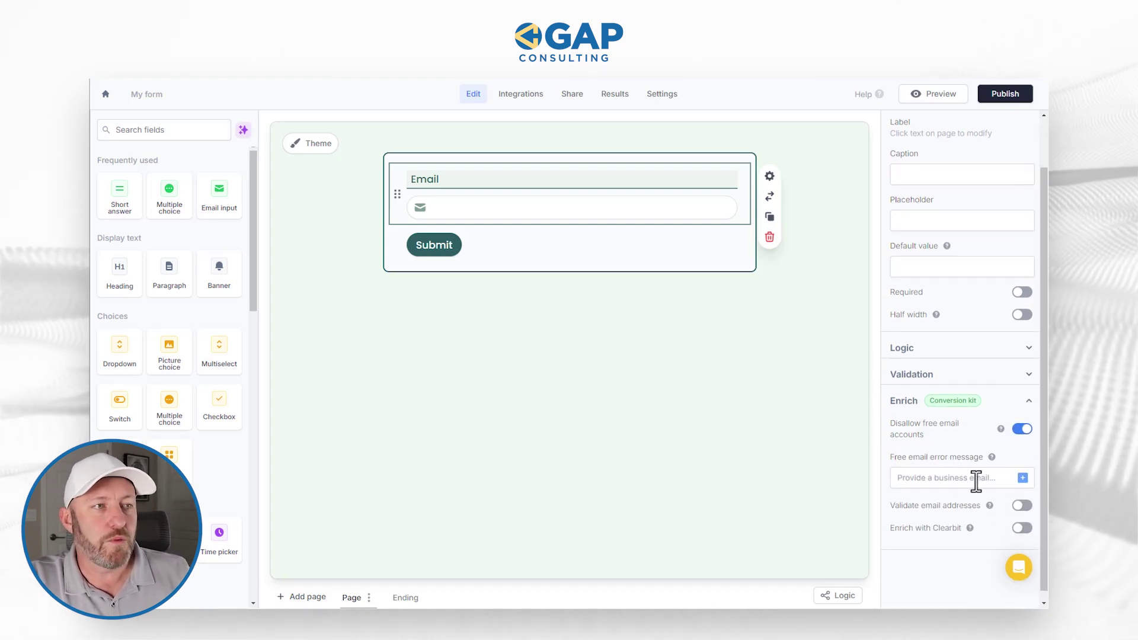
click(988, 480)
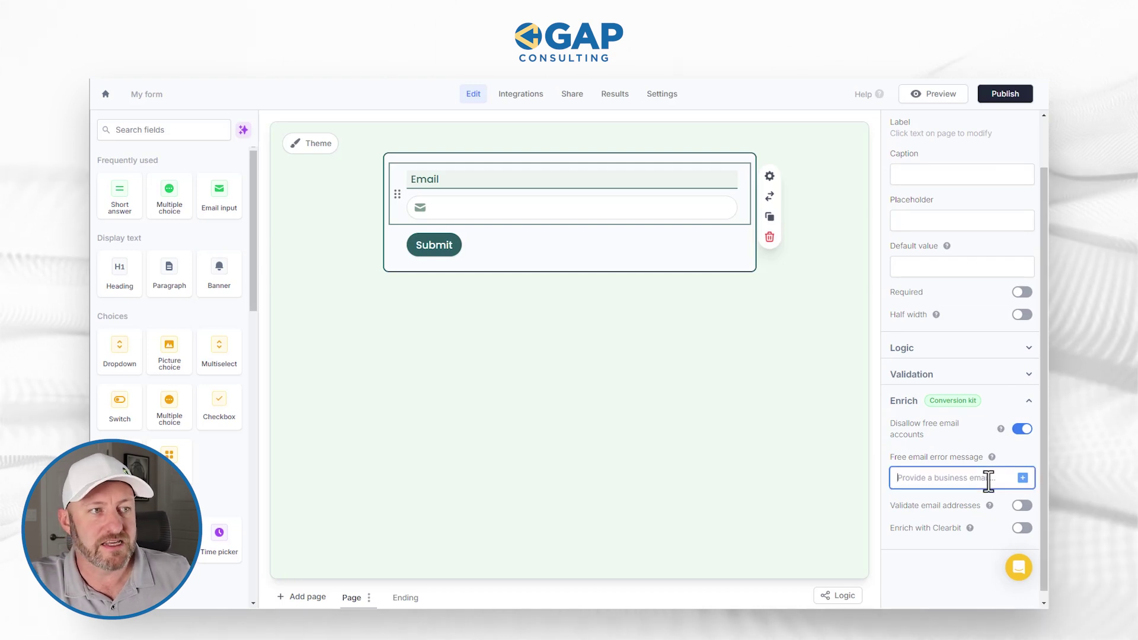
mouse_move(993, 459)
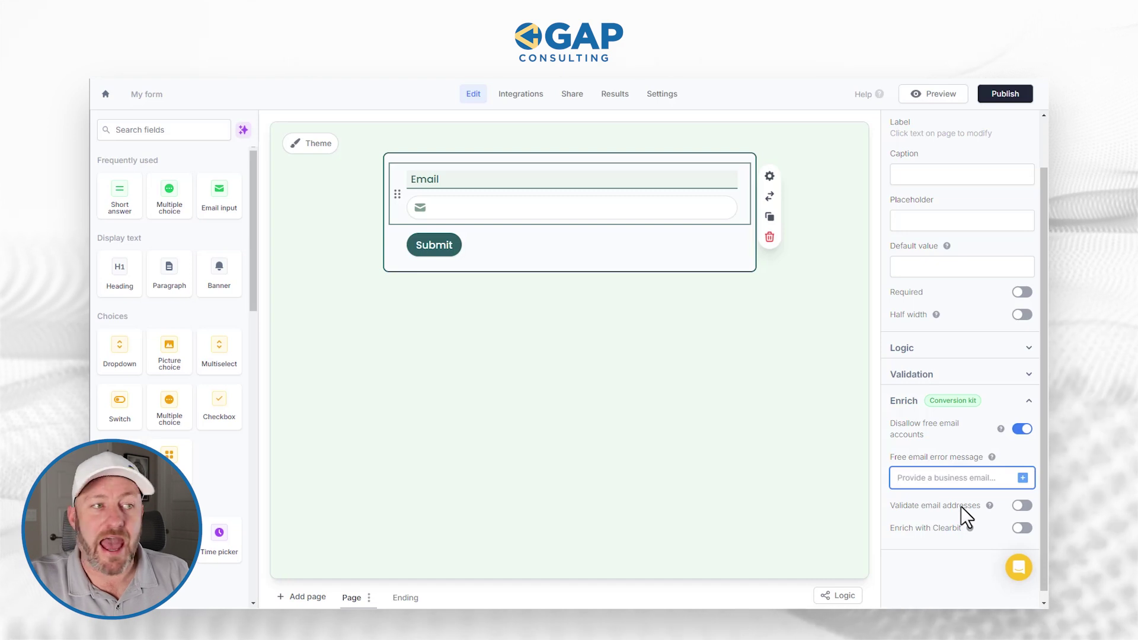
- Turn on 'Validate email addresses' for the Email field
mouse_move(990, 506)
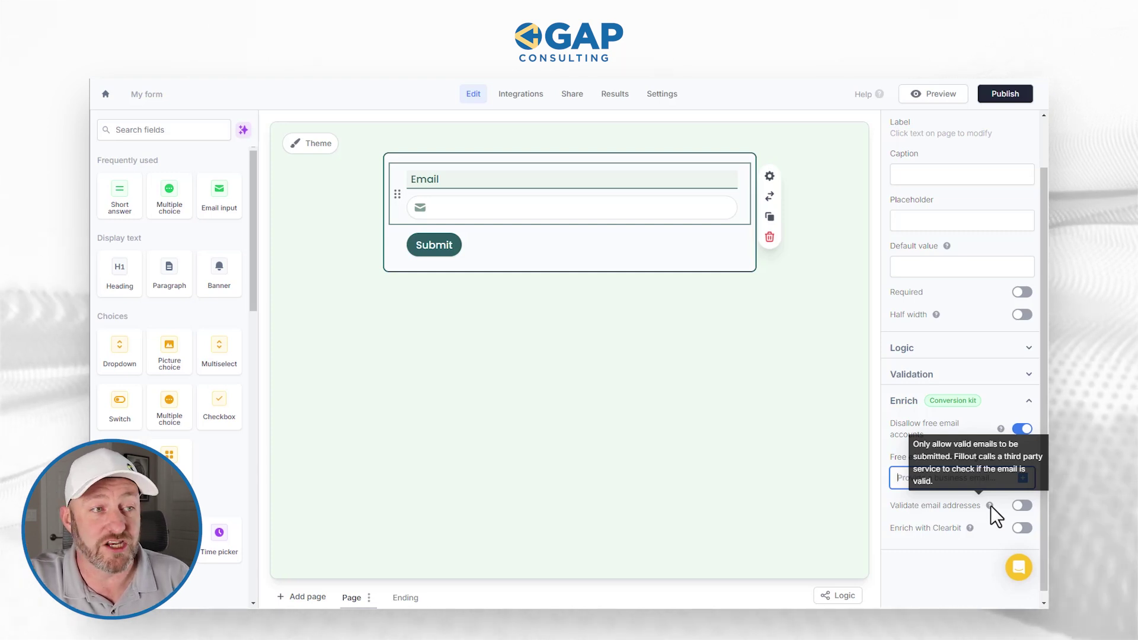
click(1021, 505)
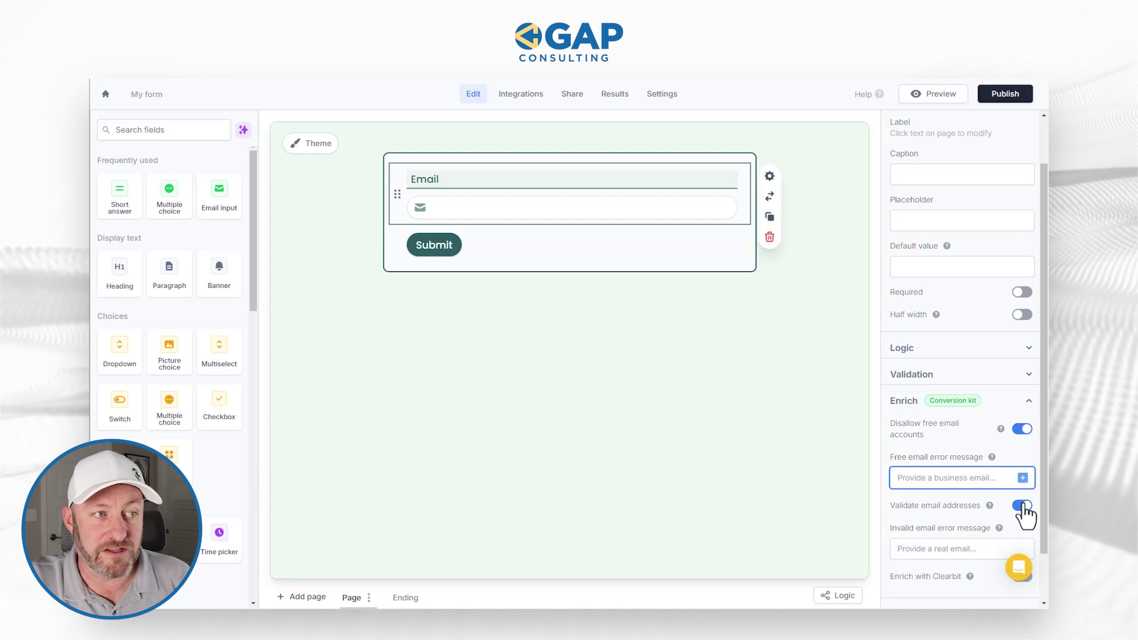
scroll(1015, 499, down, 1)
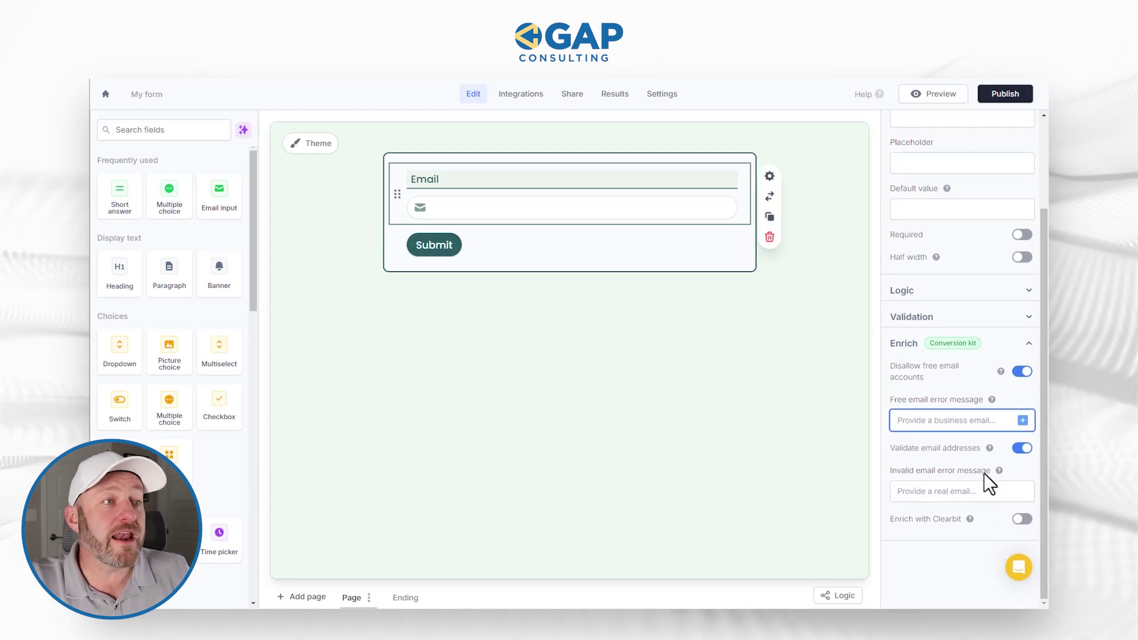
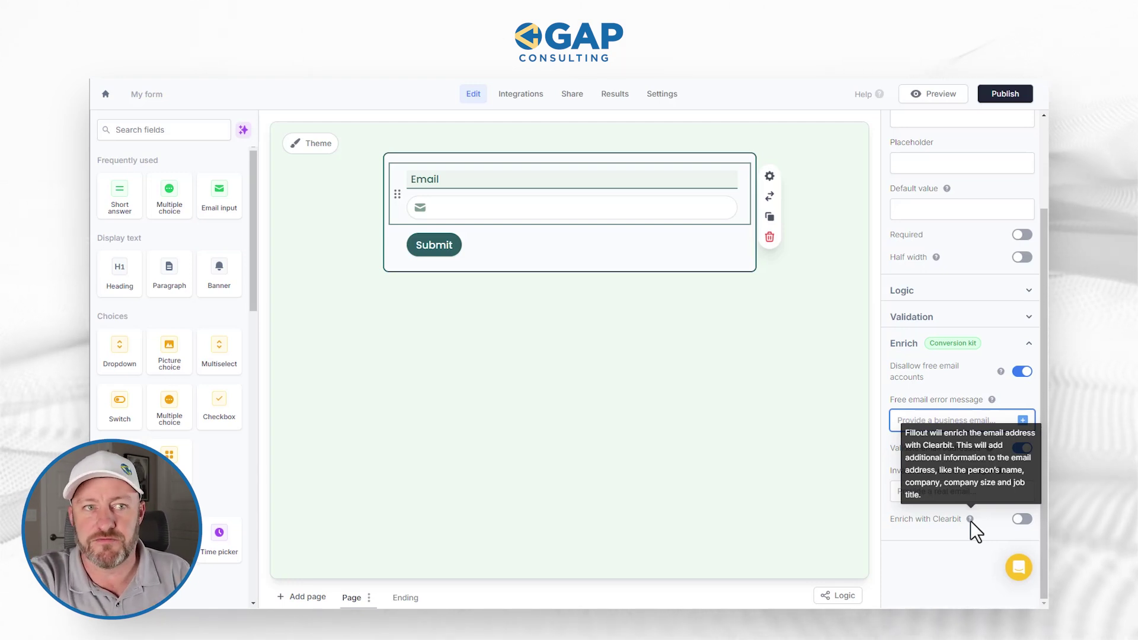
- Turn on Clearbit enrichment for the Email field and set its form action to Auto-fill
click(1022, 519)
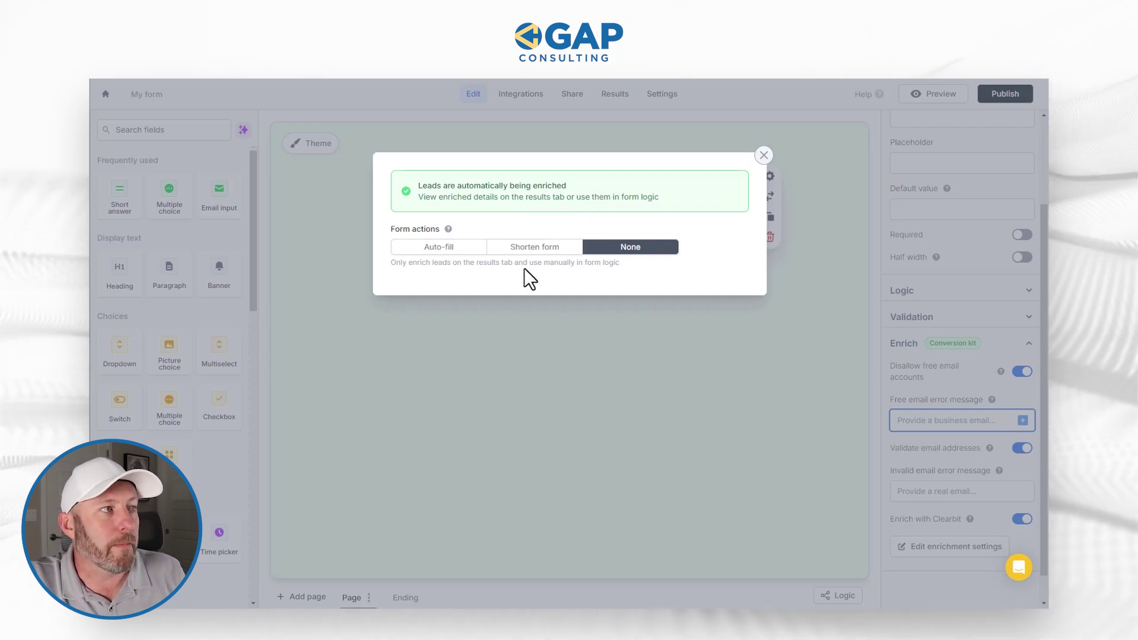
click(457, 255)
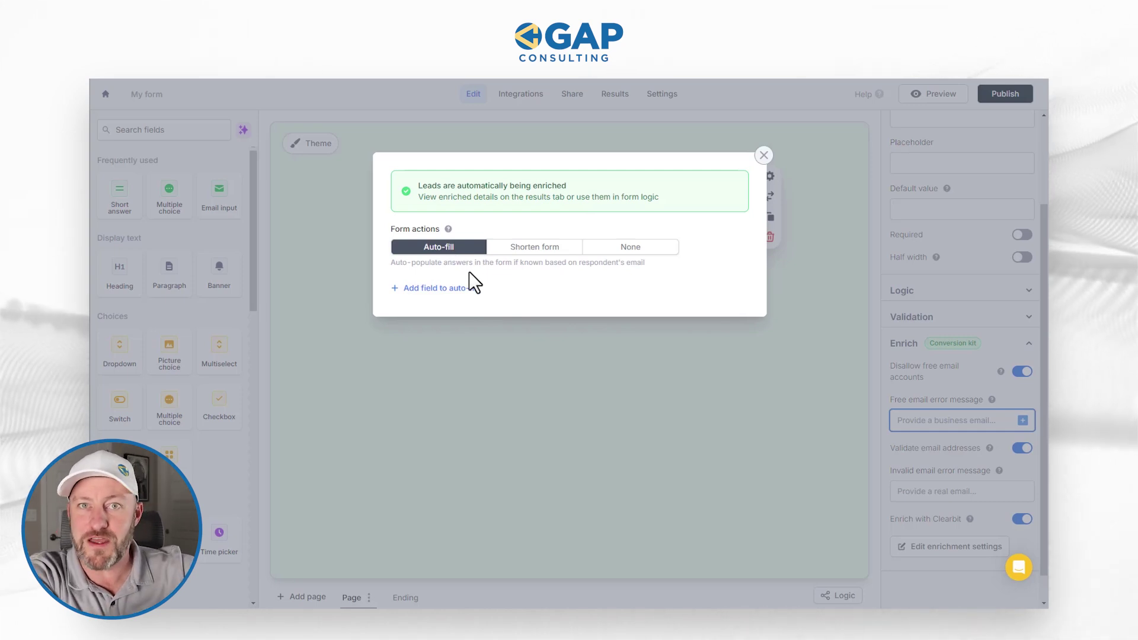
click(519, 252)
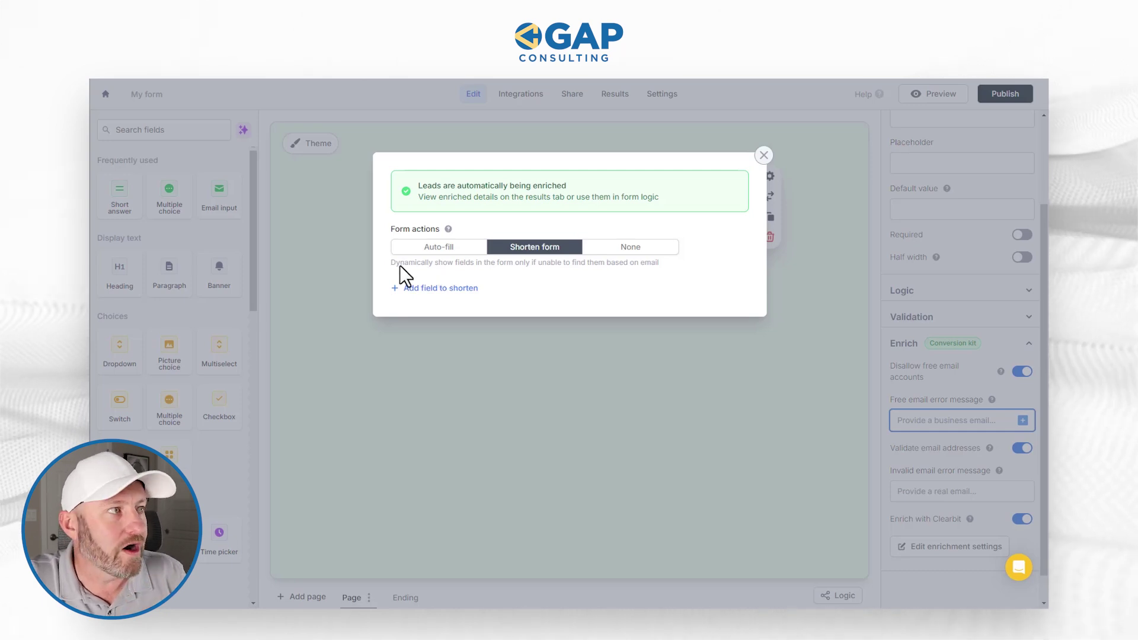
click(428, 250)
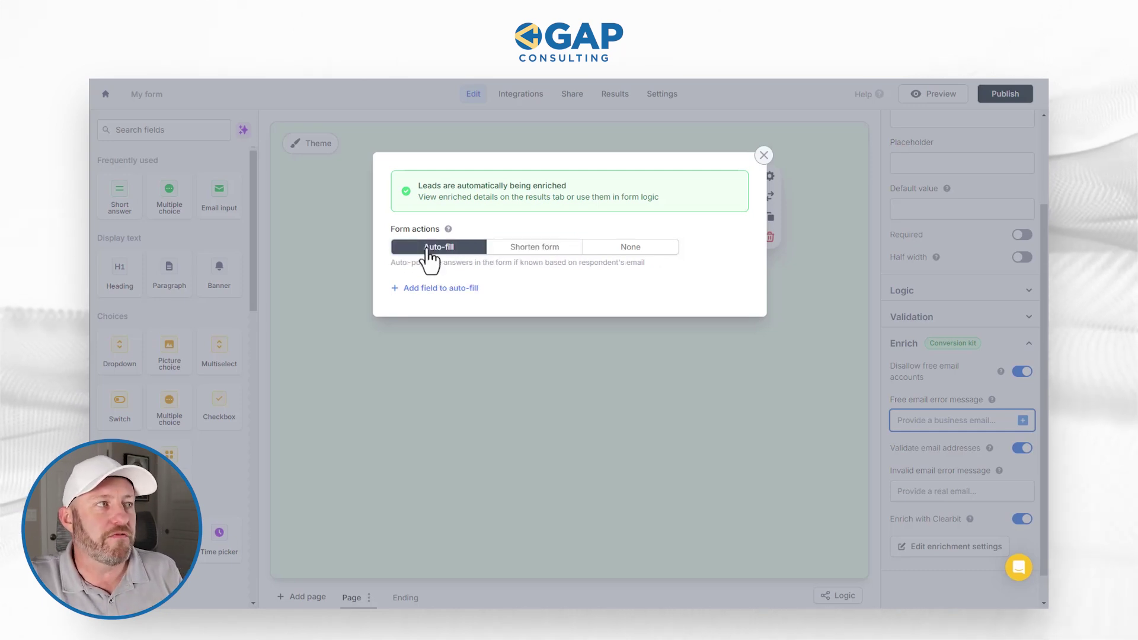
- Add Lead first name and Lead last name as auto-fill enrichment properties
click(438, 291)
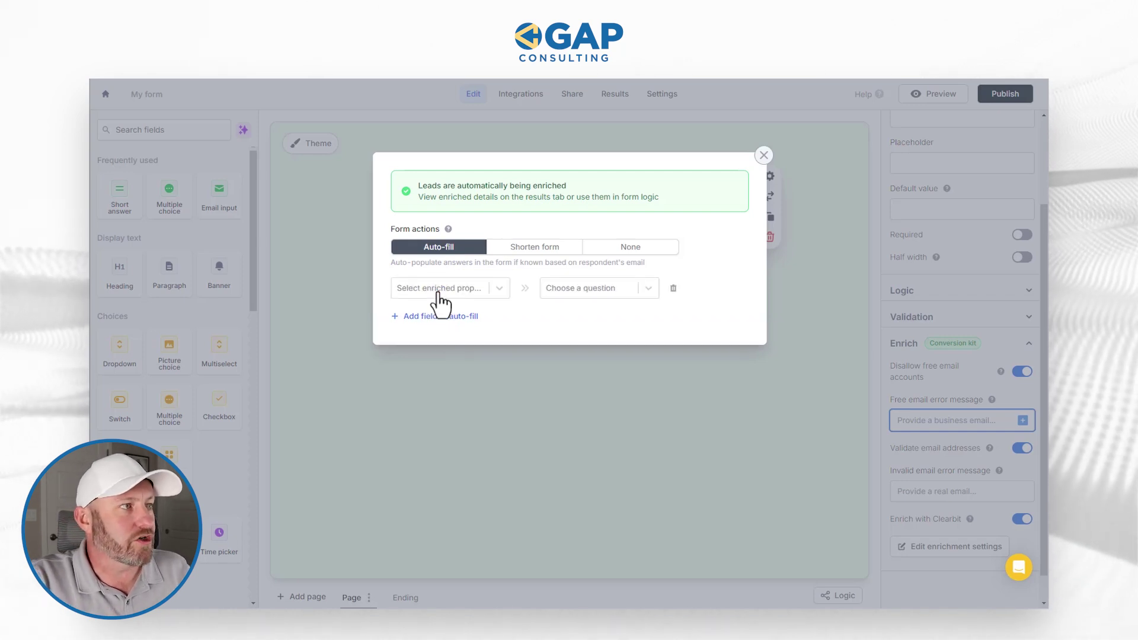
click(438, 292)
click(436, 316)
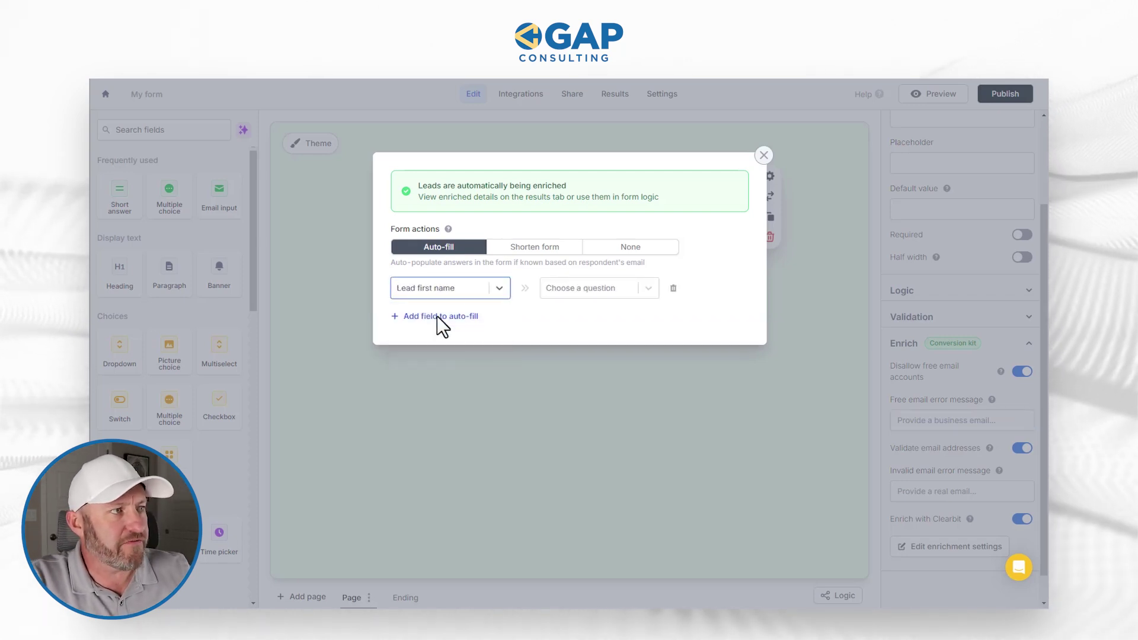
click(570, 291)
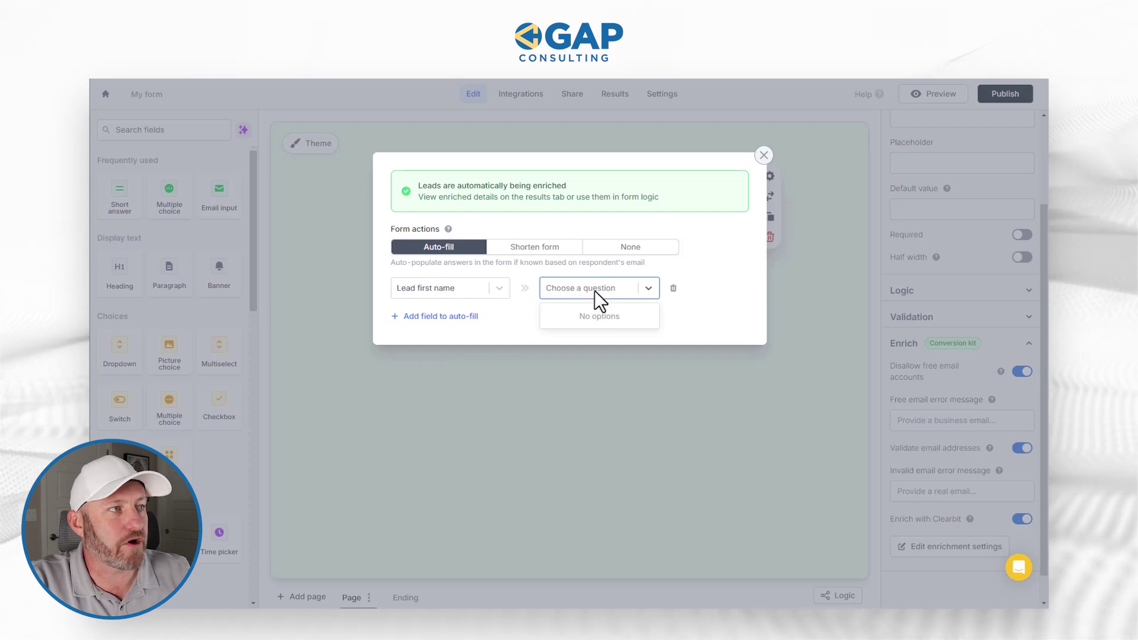
click(589, 292)
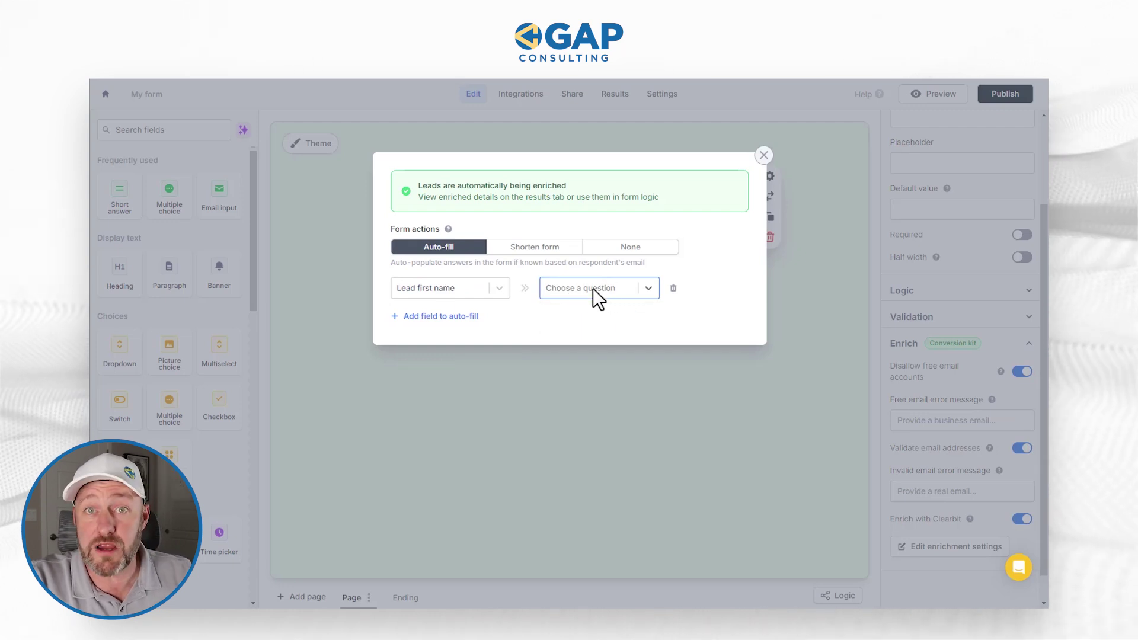
click(439, 316)
click(440, 316)
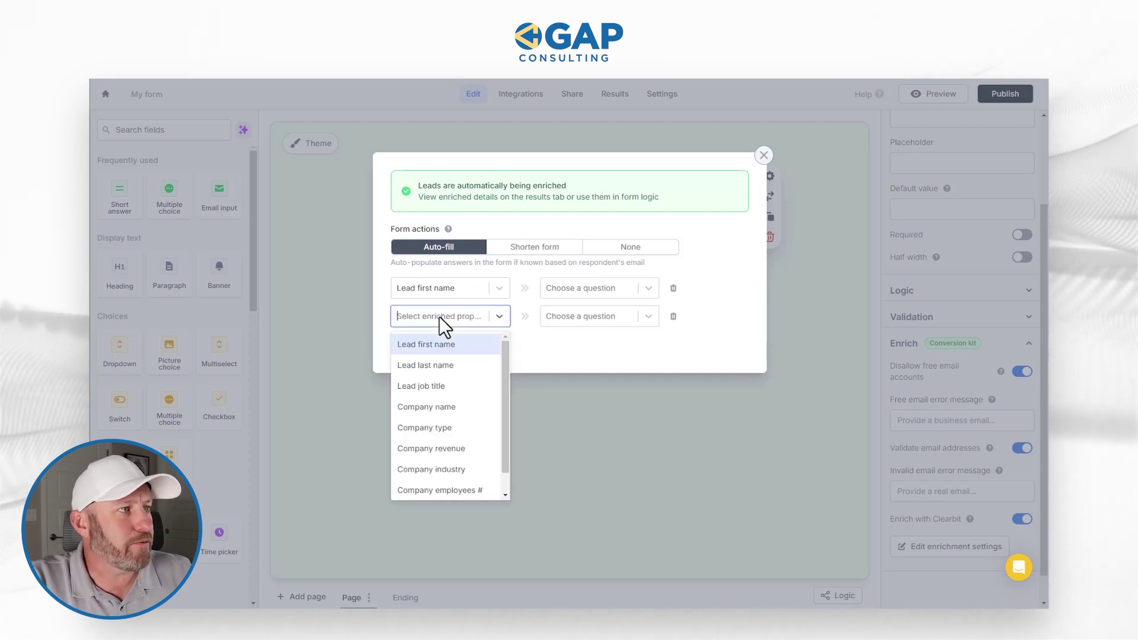
click(433, 361)
- Add Company name and Lead job title auto-fill properties, then close the enrichment dialog
click(431, 349)
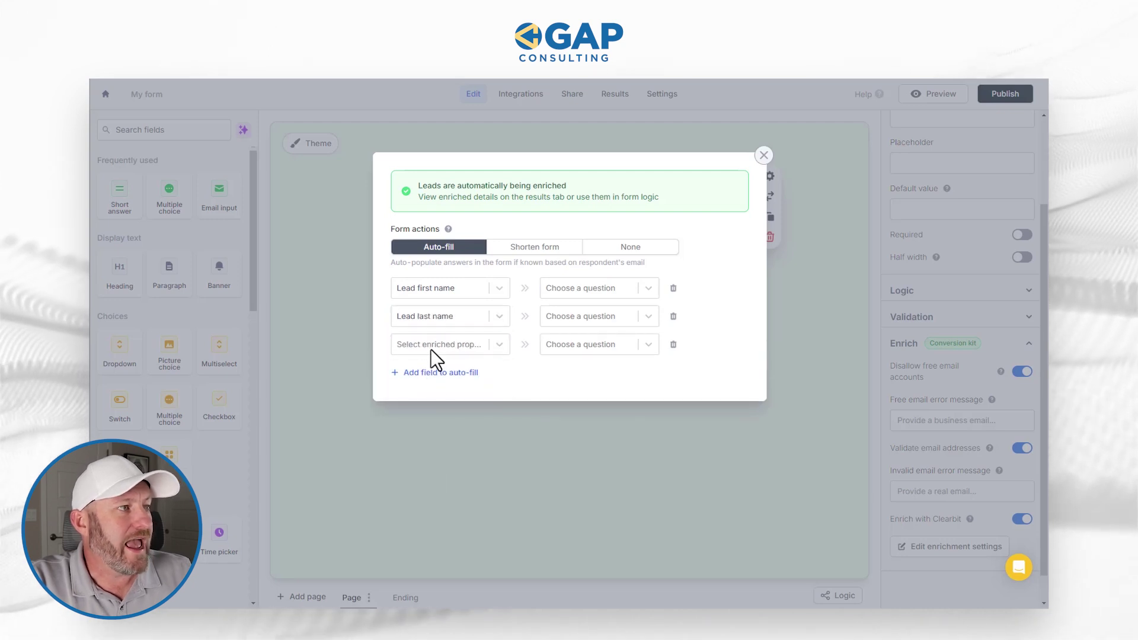
click(438, 350)
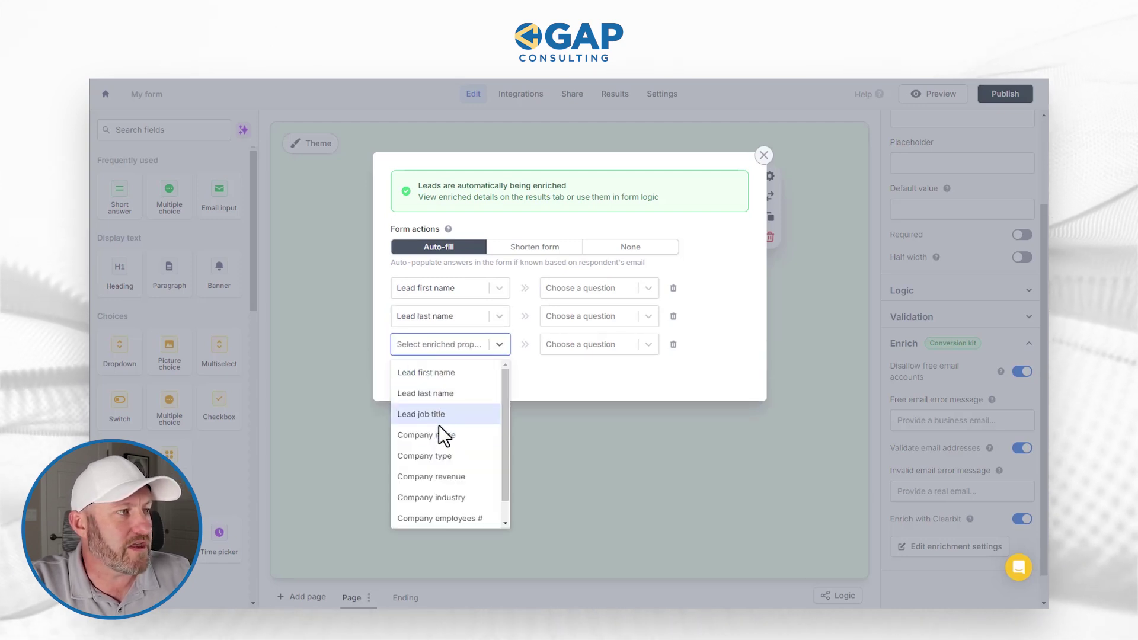
click(434, 423)
click(436, 373)
click(447, 374)
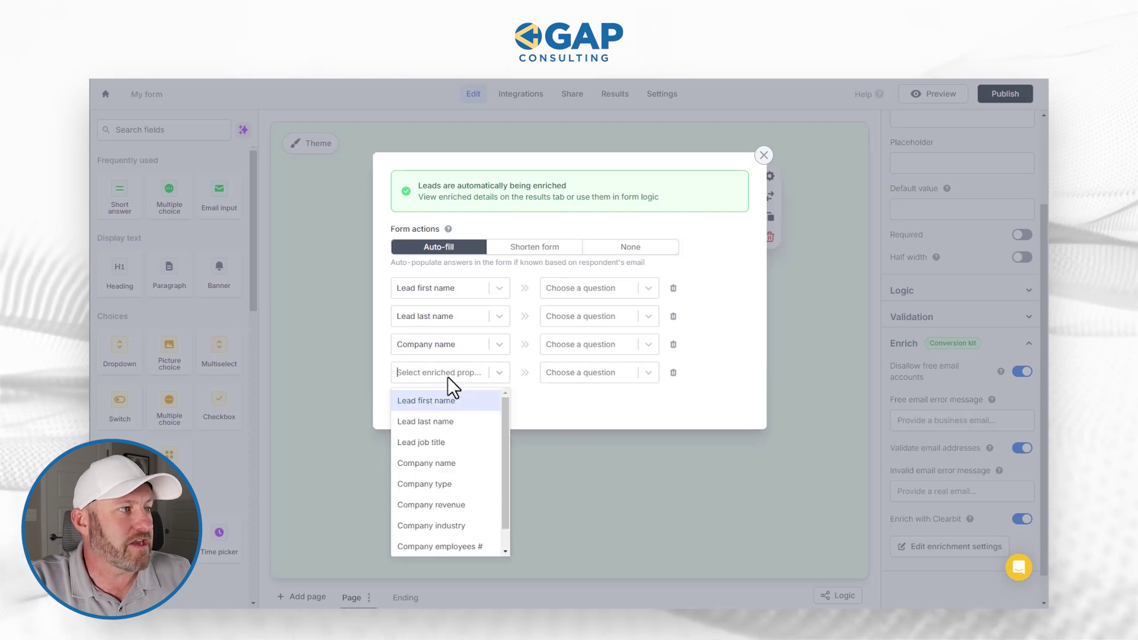
click(435, 445)
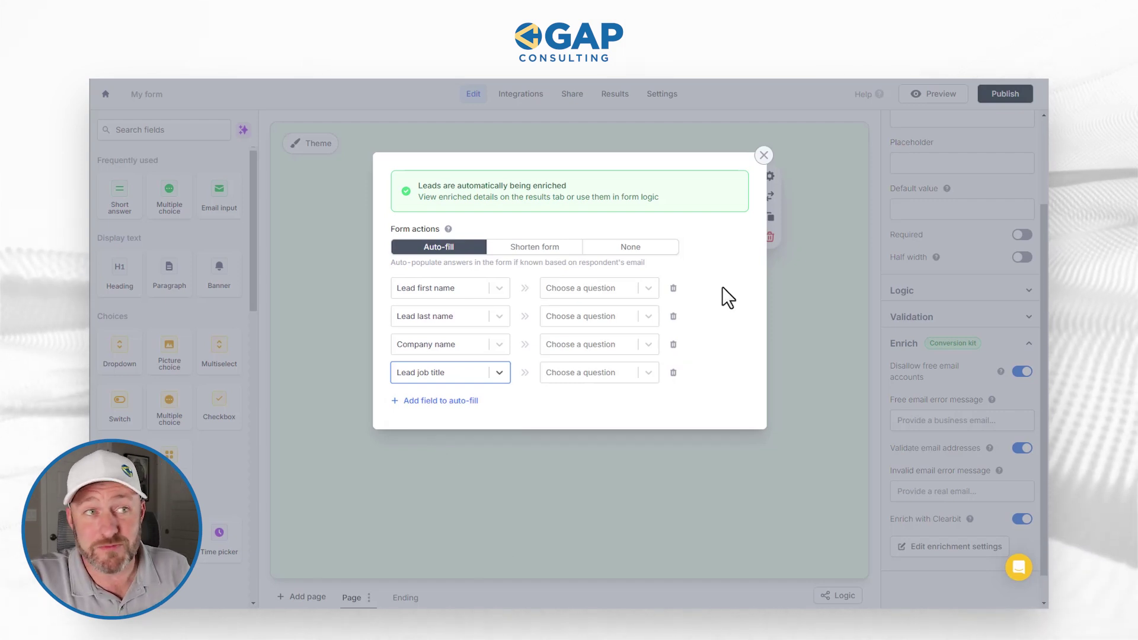
click(764, 155)
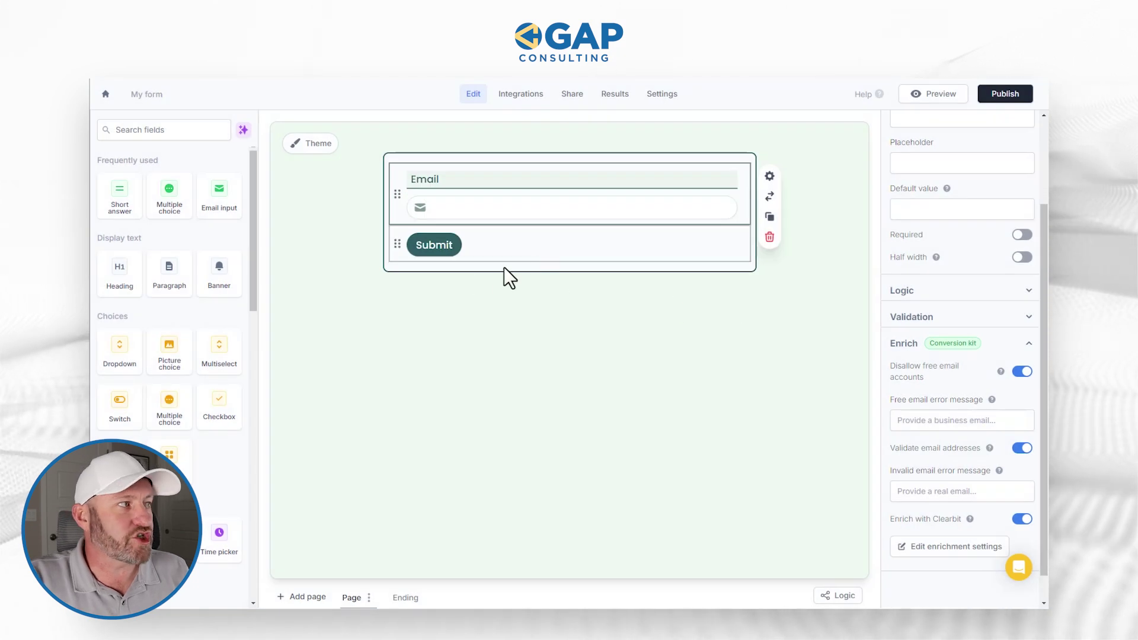
- Add a short-answer question labelled First Name below Email
click(108, 208)
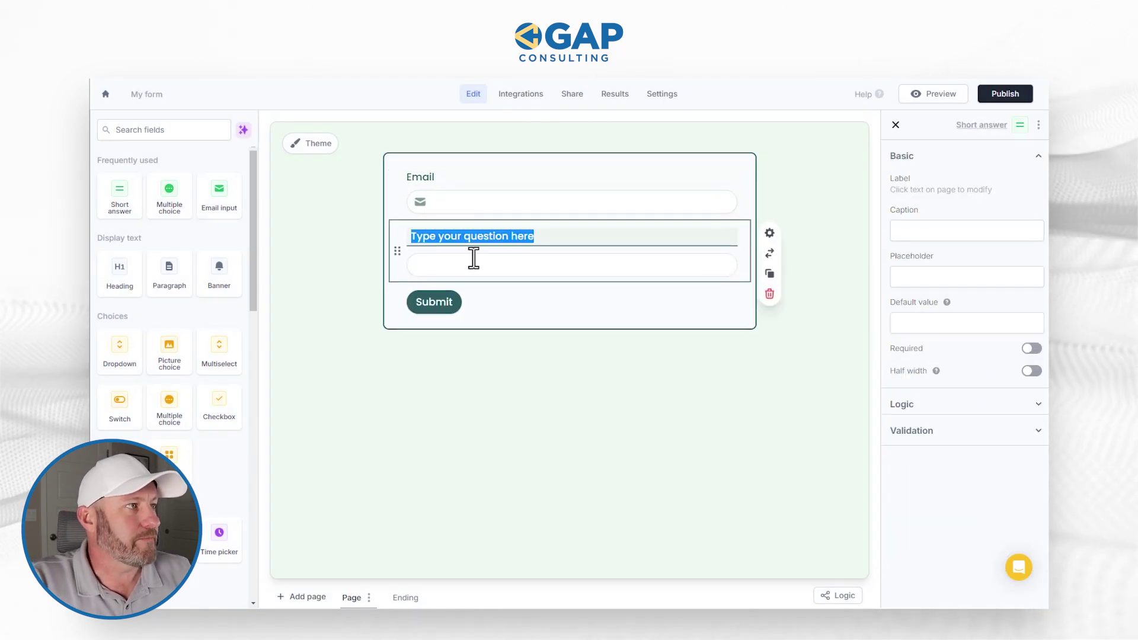
text(First N)
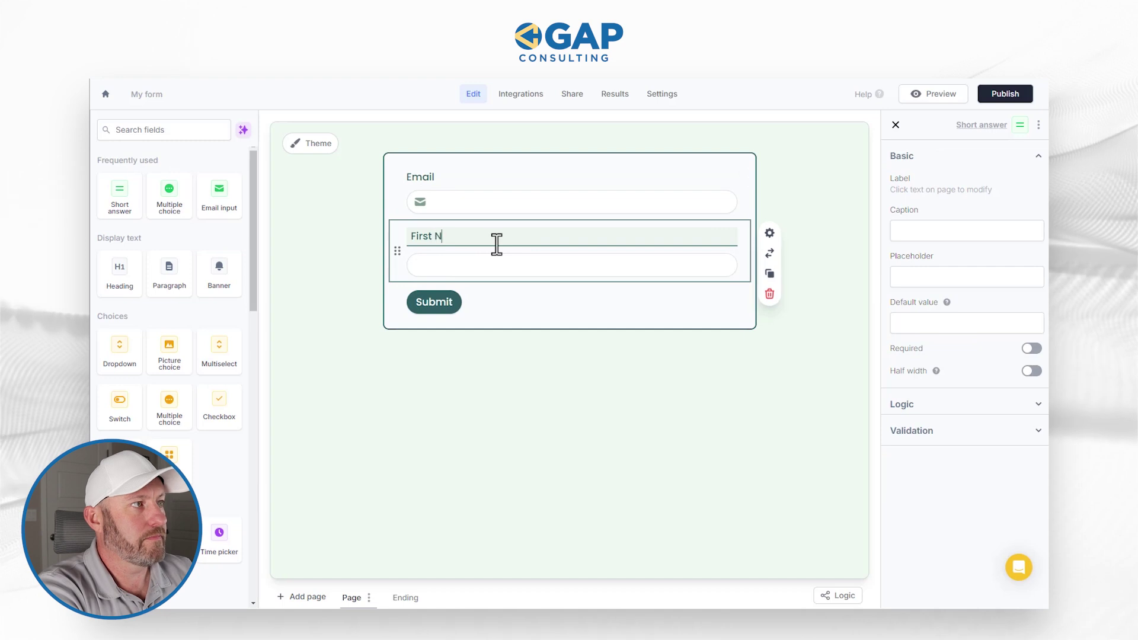
text(ame)
key(Return)
key(BackSpace)
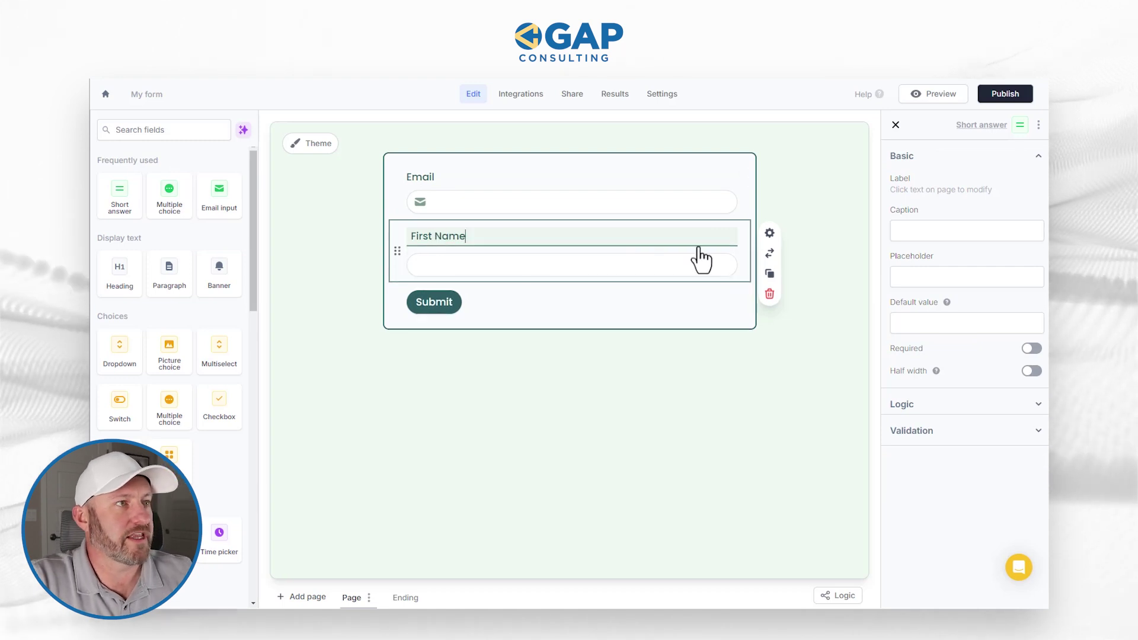
- Duplicate the First Name question into Last Name and Company questions
click(770, 274)
triple_click(445, 294)
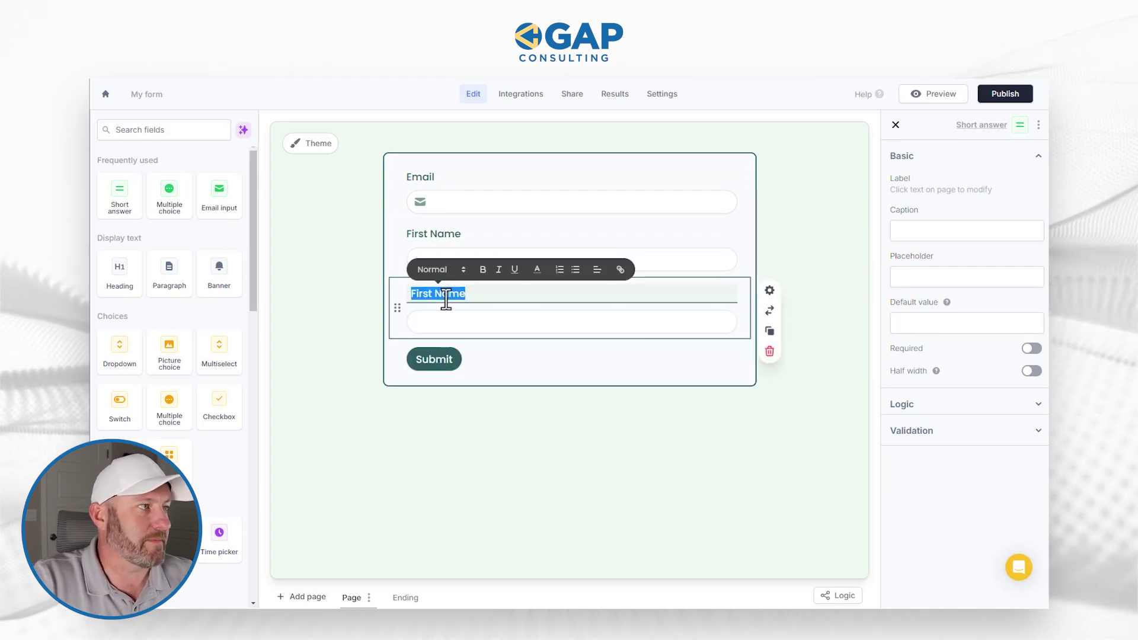
double_click(423, 295)
text(Last)
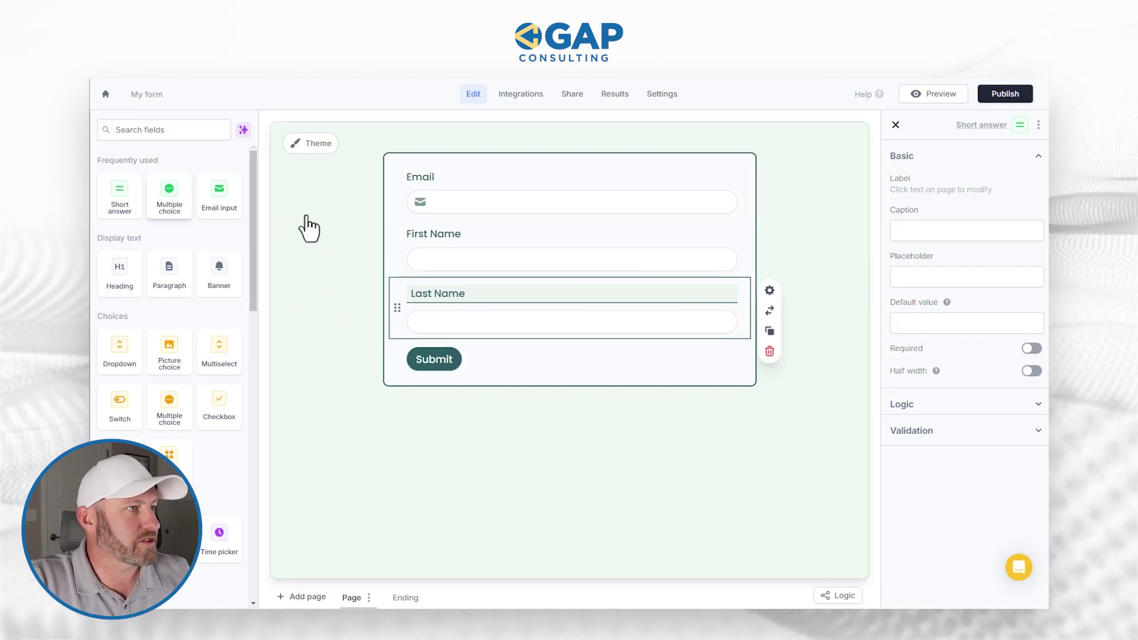
click(768, 330)
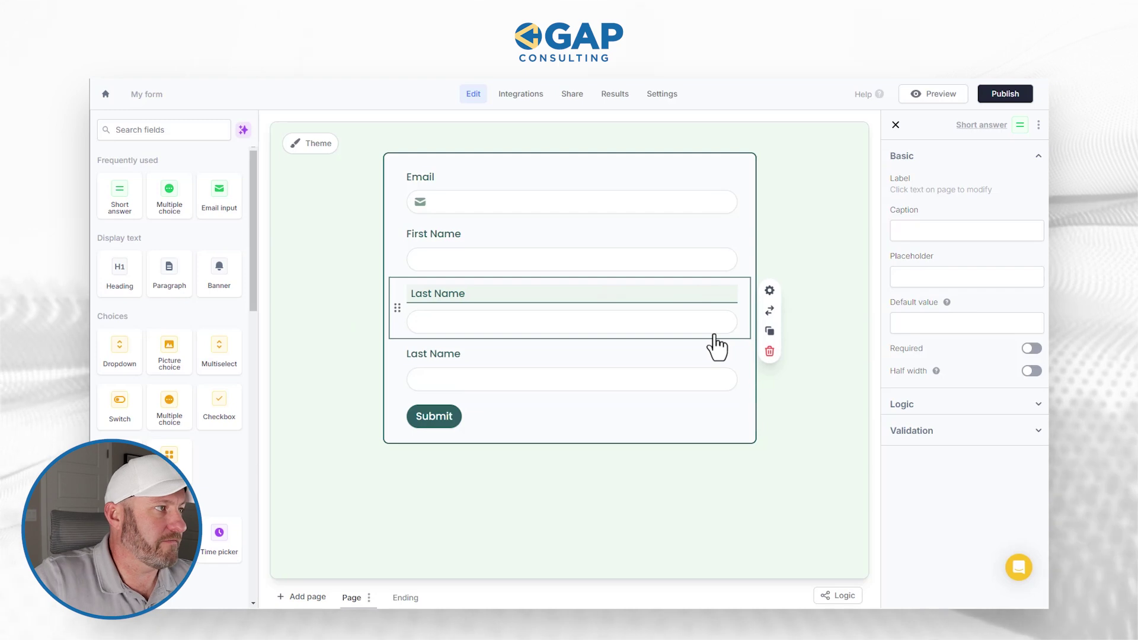
triple_click(447, 356)
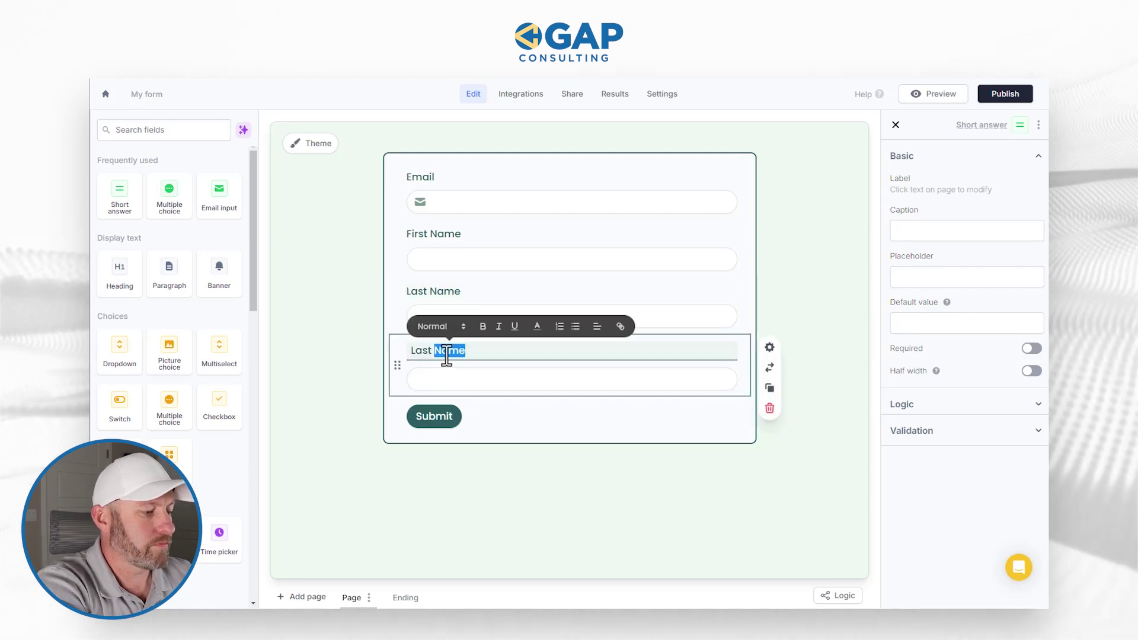
text(Company)
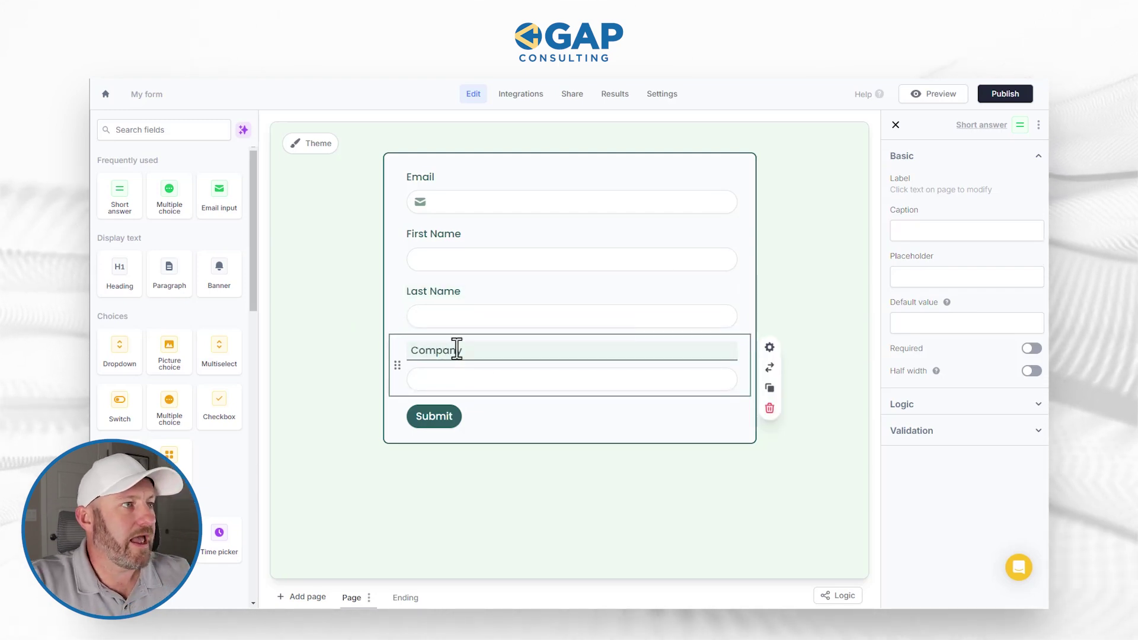
click(470, 180)
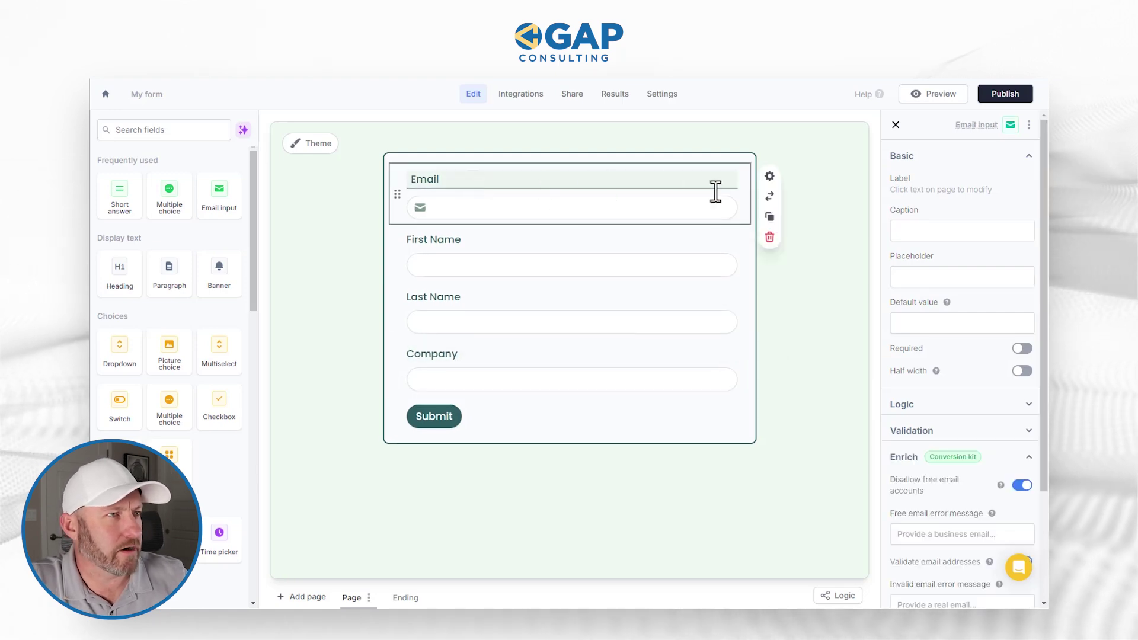
- Map Lead first name and Lead last name to the First Name and Last Name questions
scroll(996, 344, down, 3)
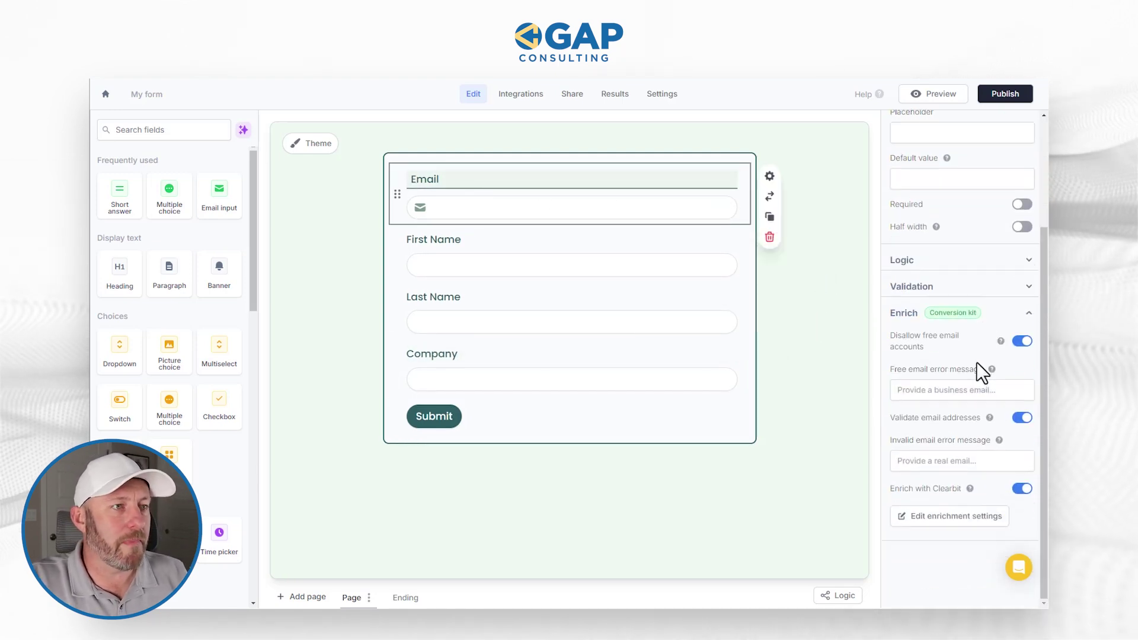
click(968, 517)
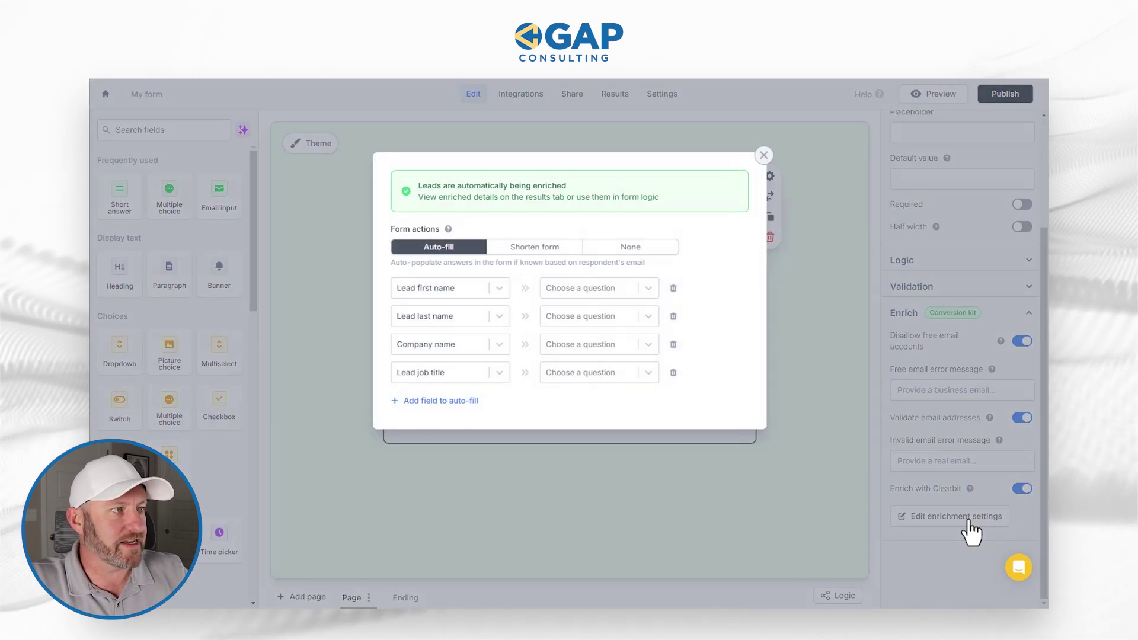
click(585, 287)
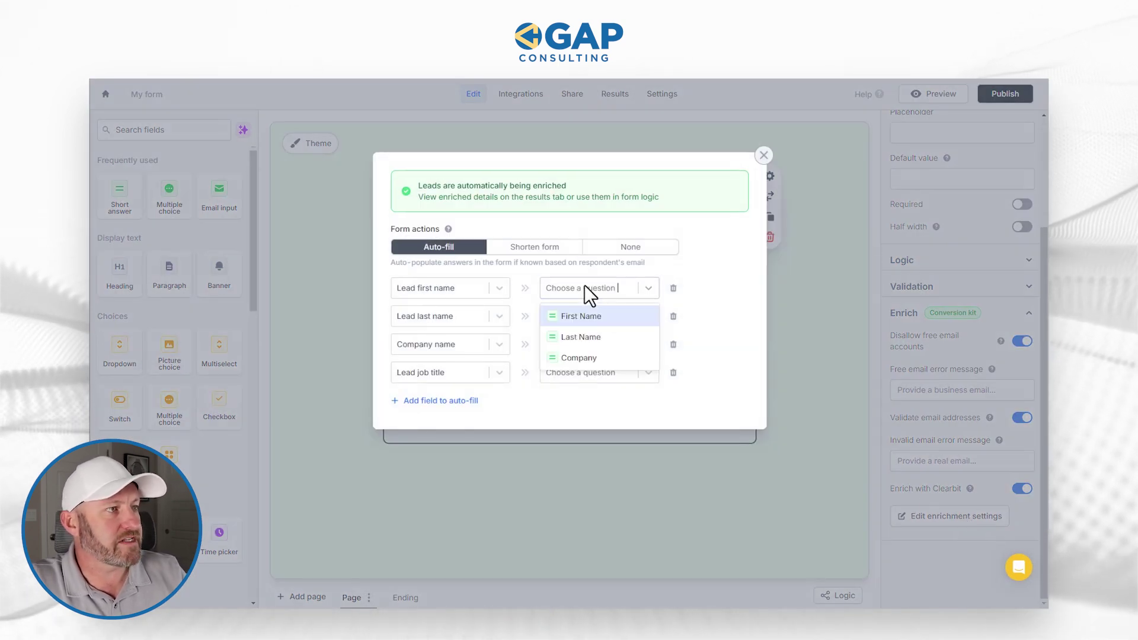
click(580, 317)
click(575, 319)
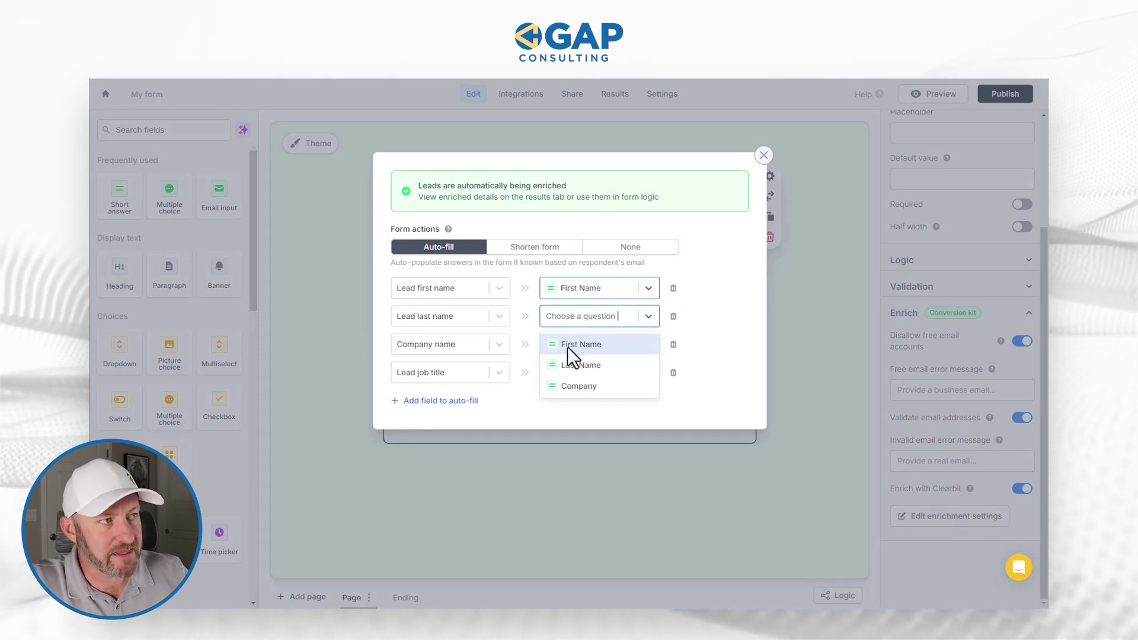
click(567, 363)
- Map Company name to Company, remove the Lead job title row, and close the settings
click(578, 343)
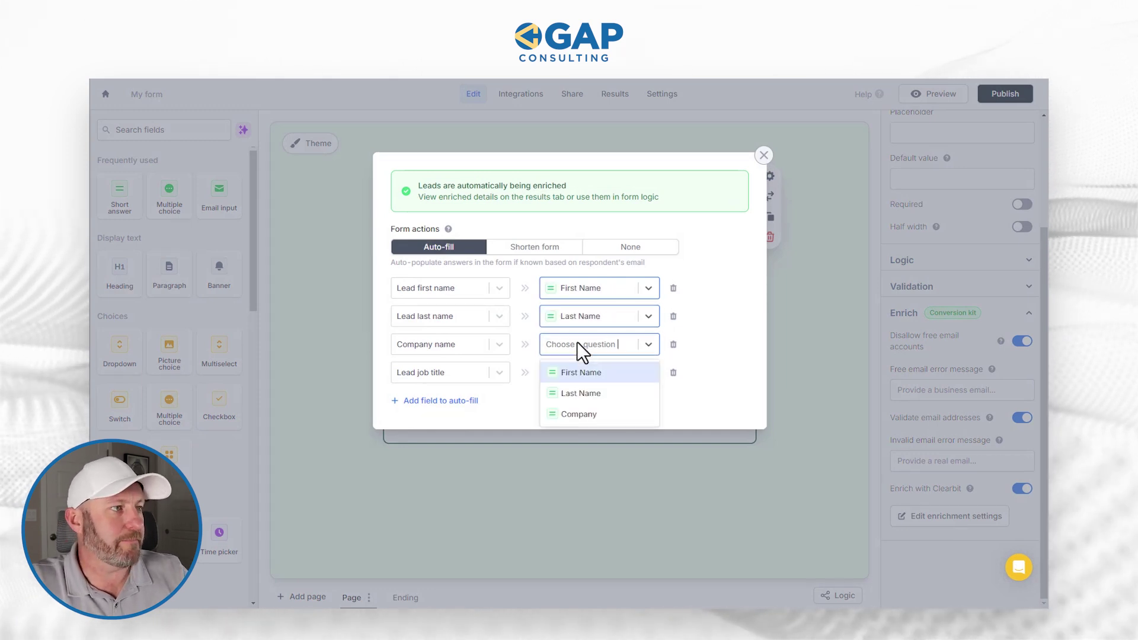
click(582, 414)
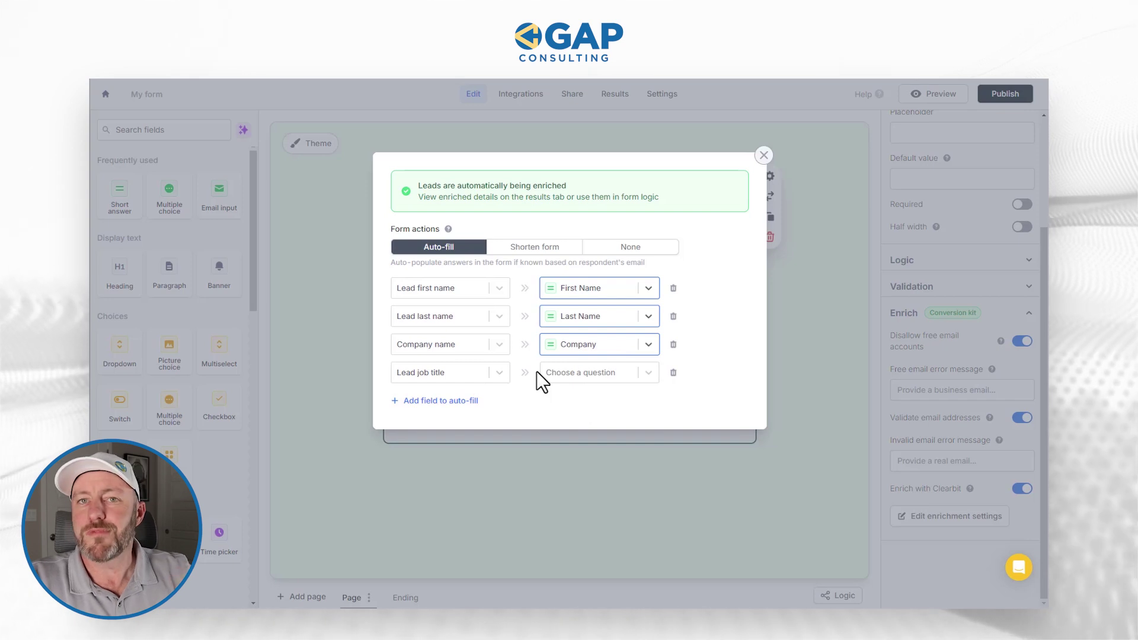
click(672, 373)
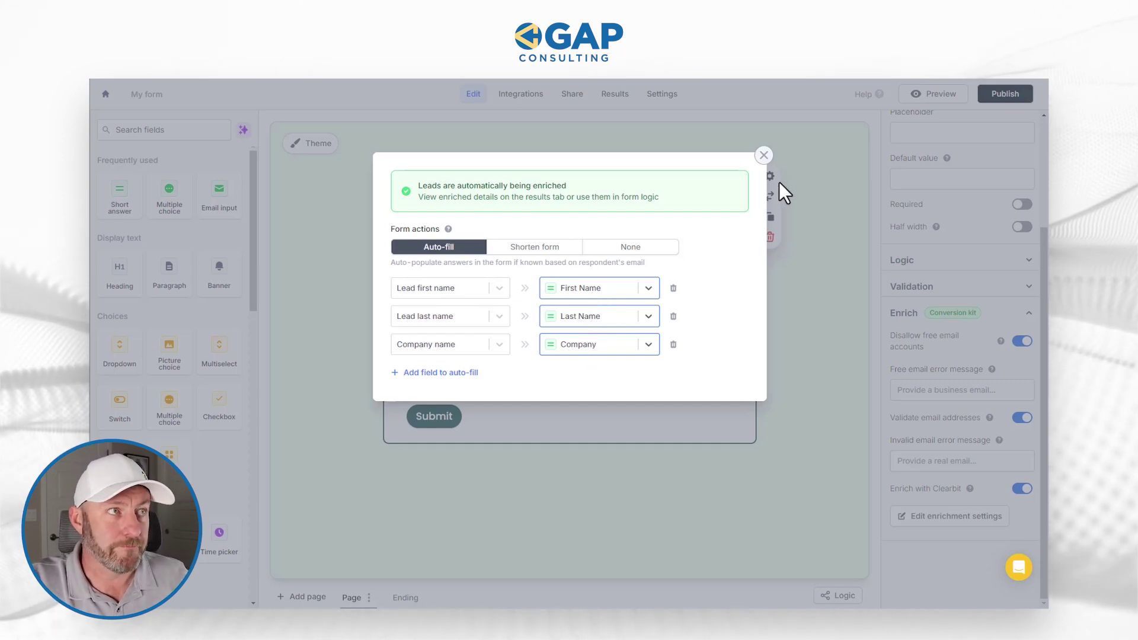
click(764, 155)
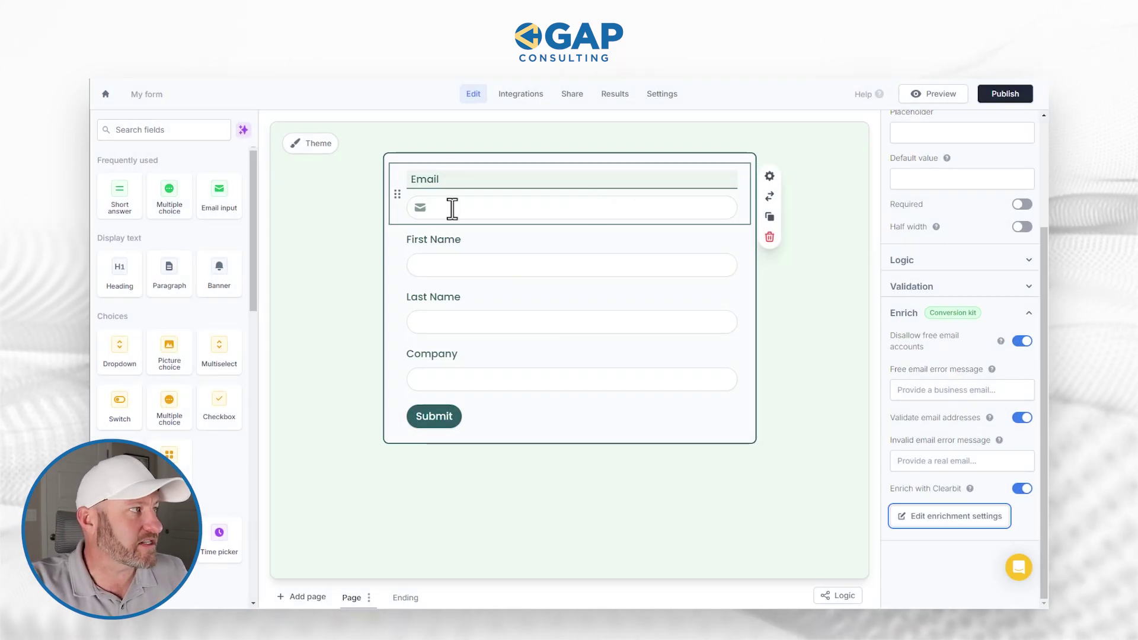
- Find the Address field by searching 'add', add it, and place the block below Company
click(172, 135)
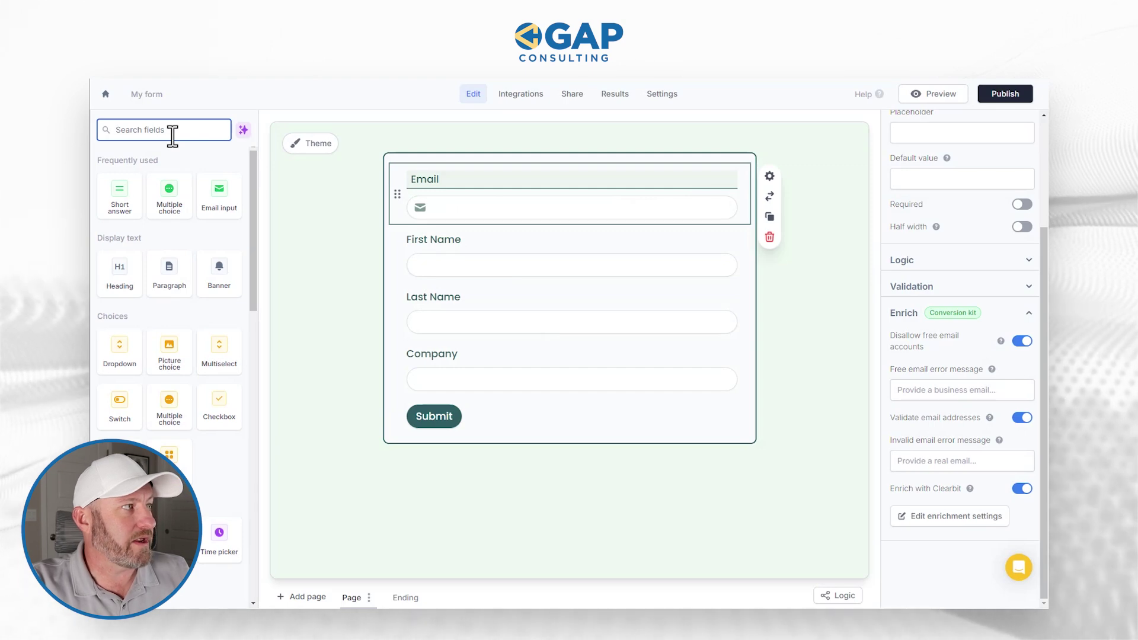
text(add)
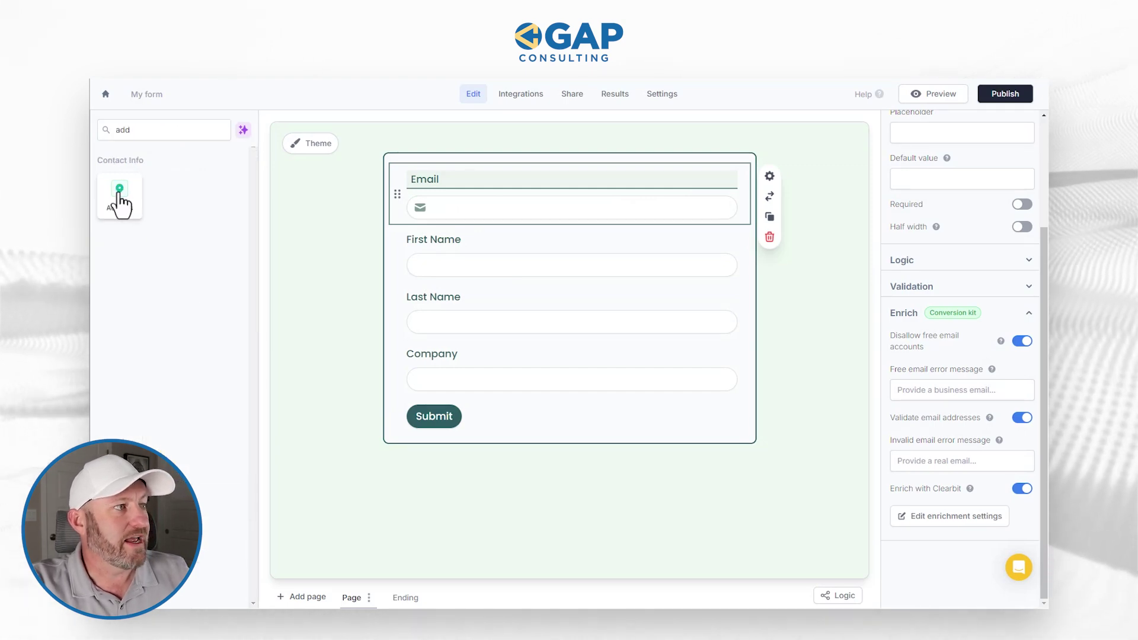
click(121, 203)
drag(394, 286, 410, 477)
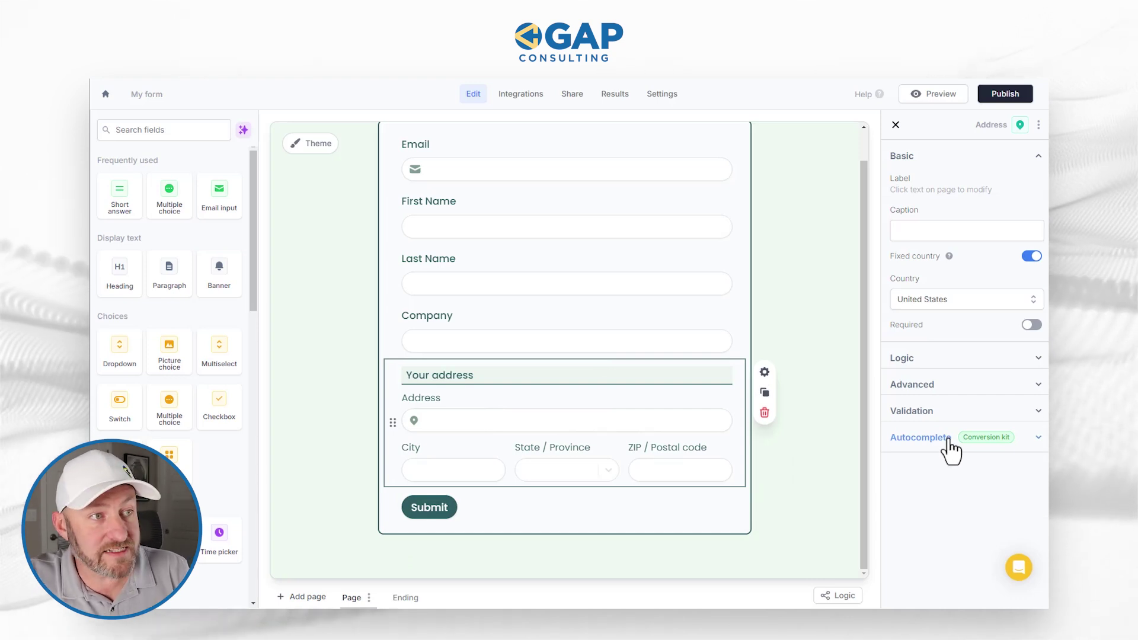
- Turn on Google address autocomplete for the address block
click(922, 439)
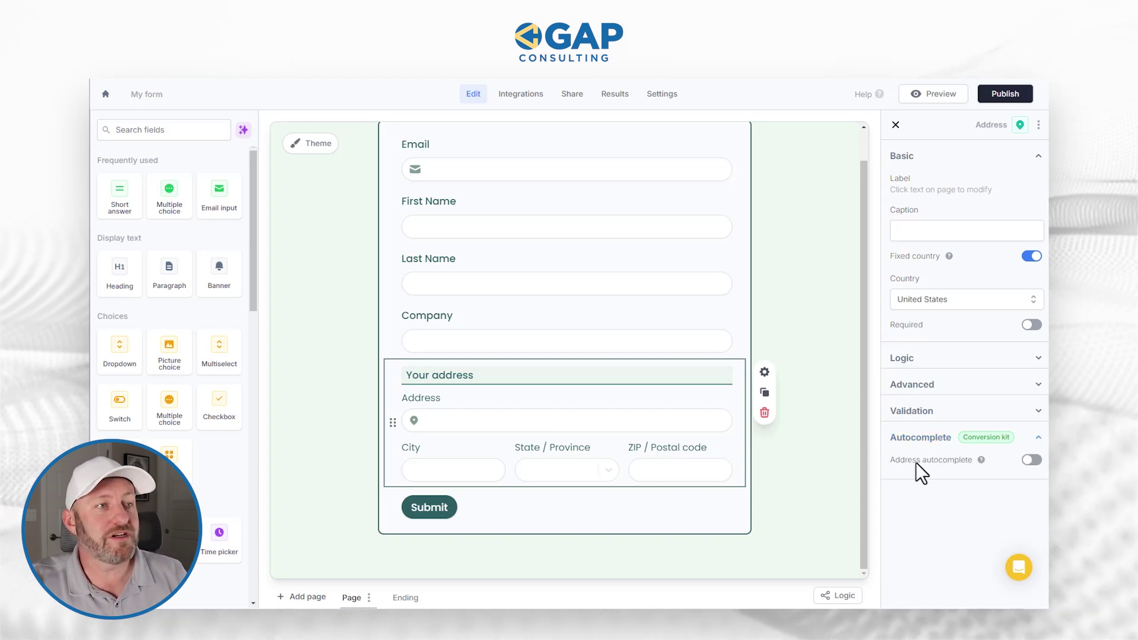
mouse_move(982, 461)
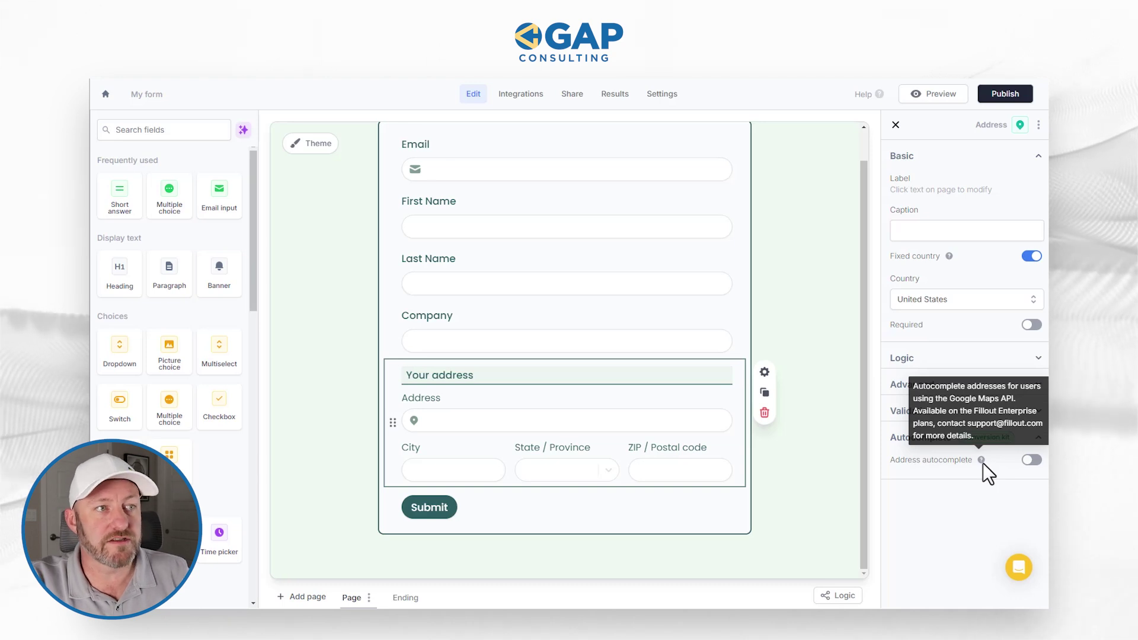
click(1031, 461)
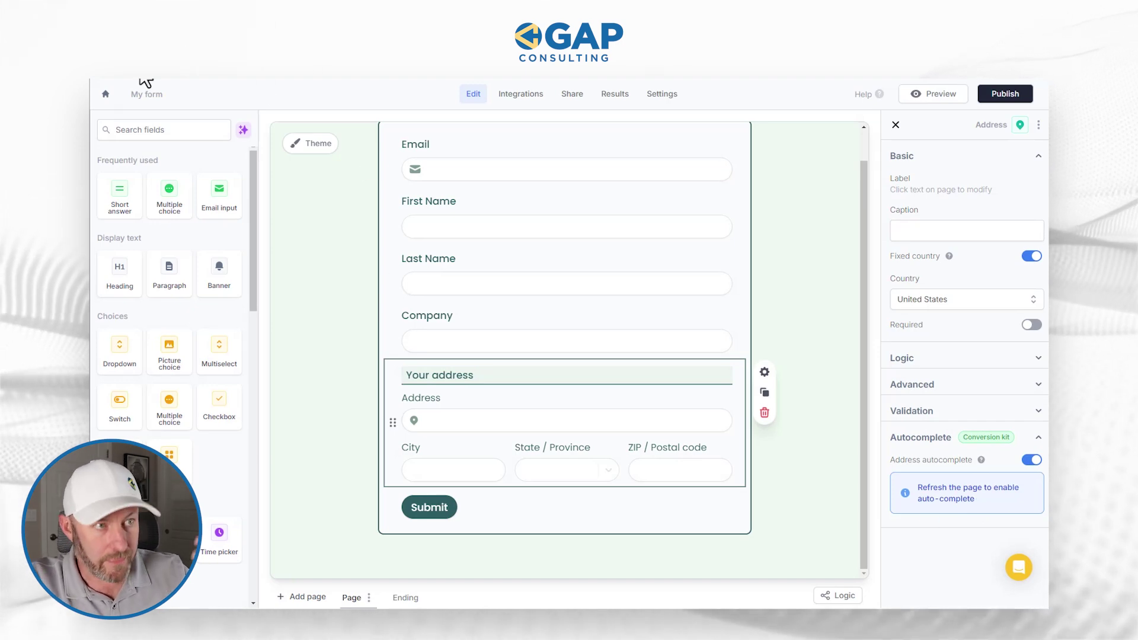
- Reload the editor, publish the form, and open its preview
key(F5)
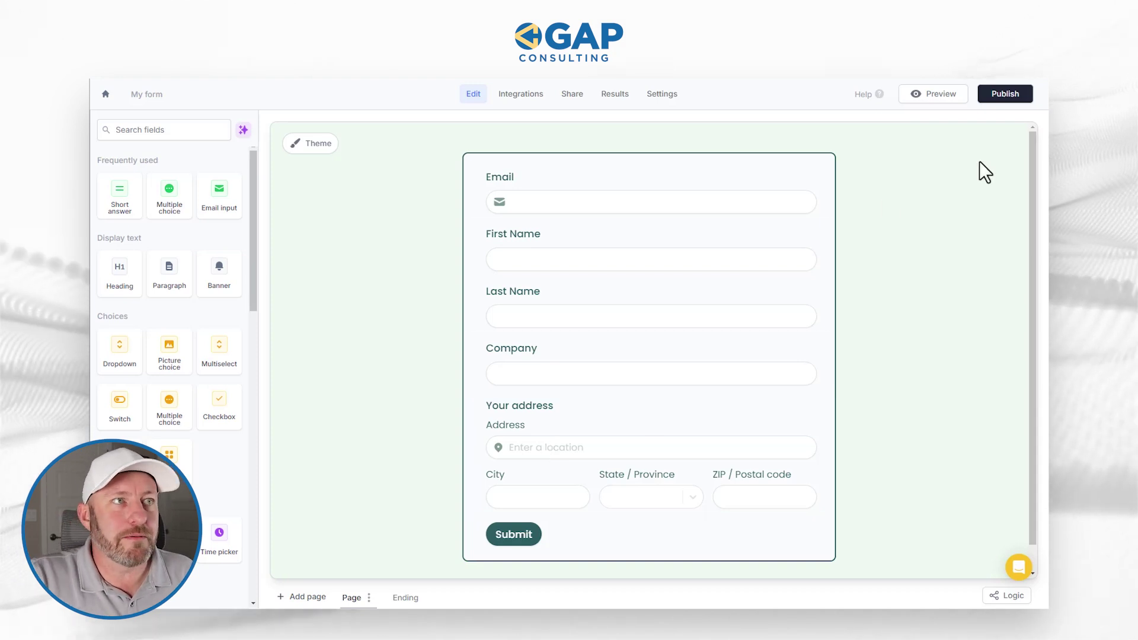
click(1007, 96)
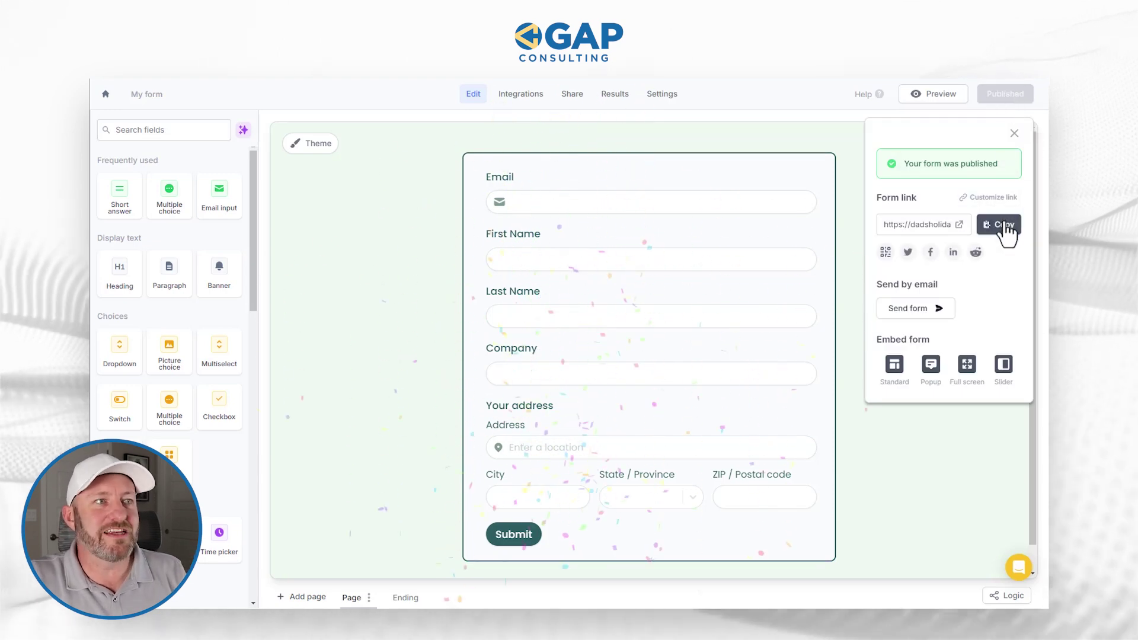
click(952, 93)
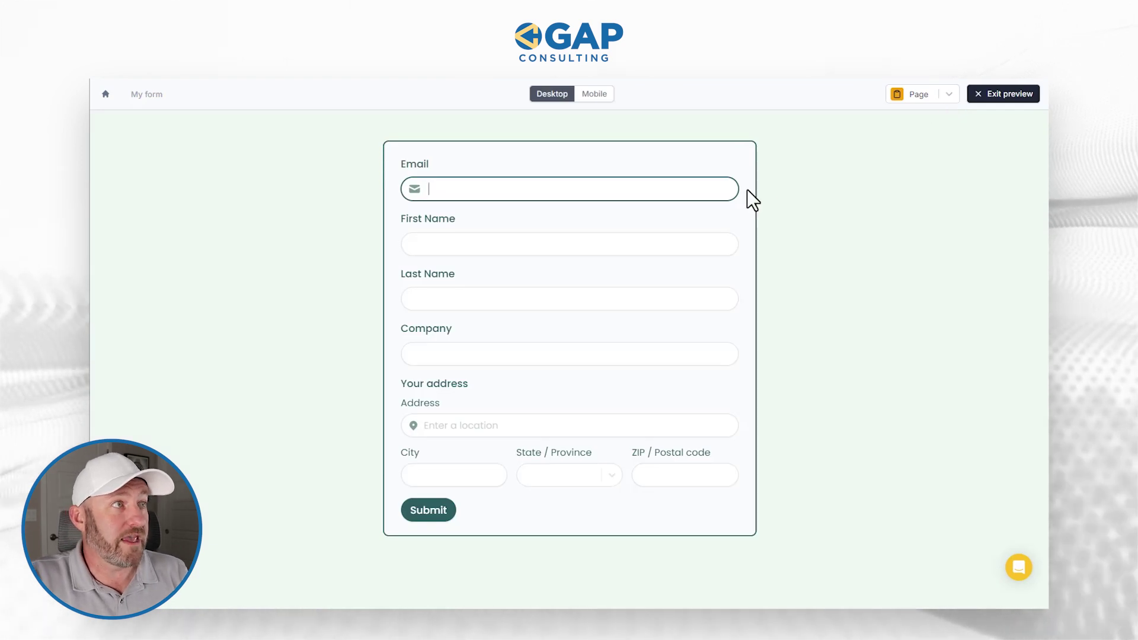
- Enter a work email address in the preview's Email field and let it validate
text(;em)
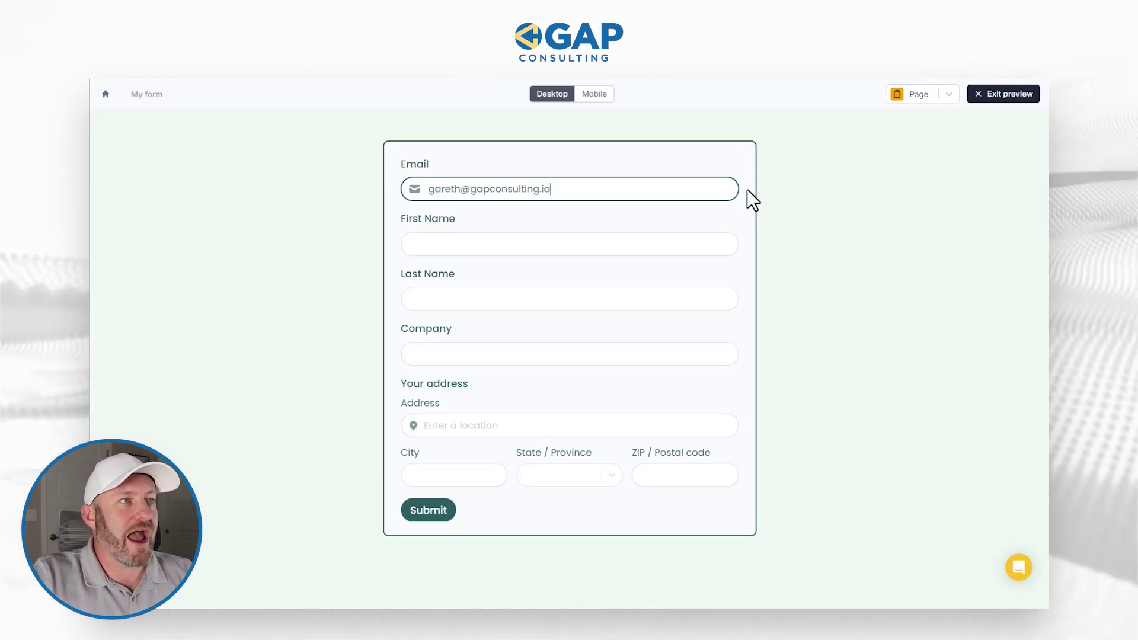
click(807, 208)
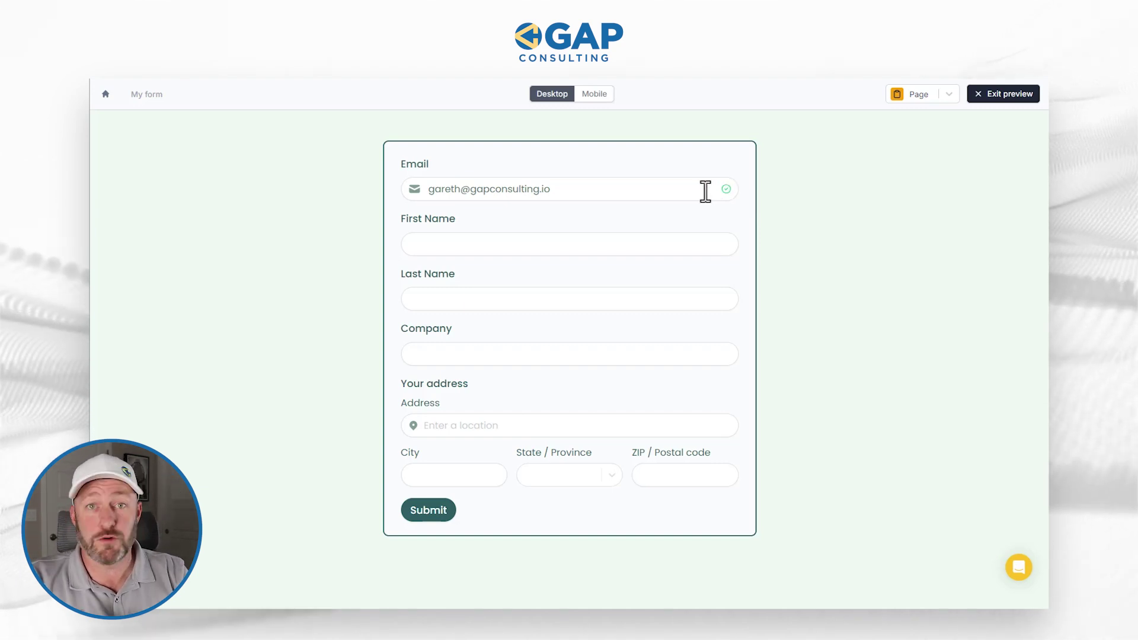
click(706, 191)
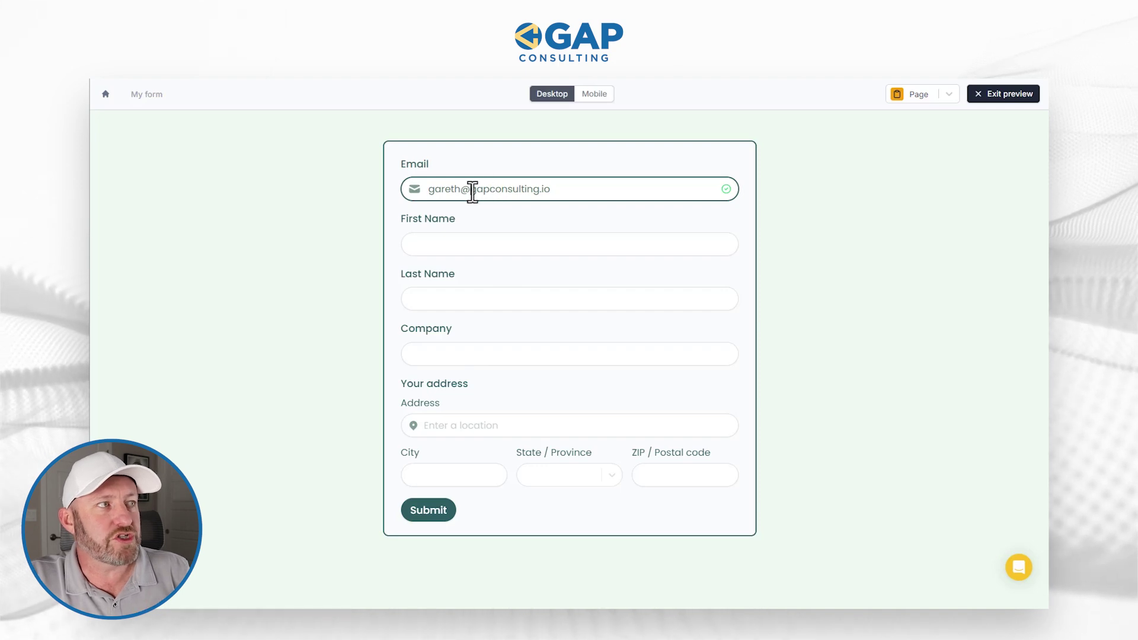
- Replace the email's domain with a different company domain and check the auto-filled First Name, Last Name and Company
drag(471, 191, 557, 192)
text(g)
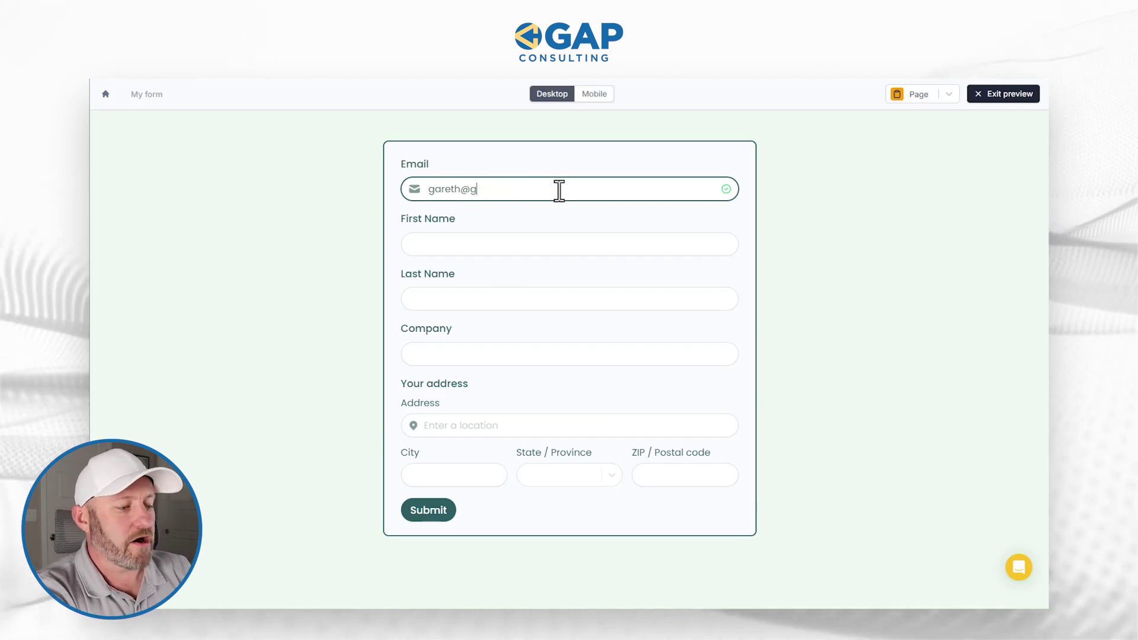
text(arethpronovost.com)
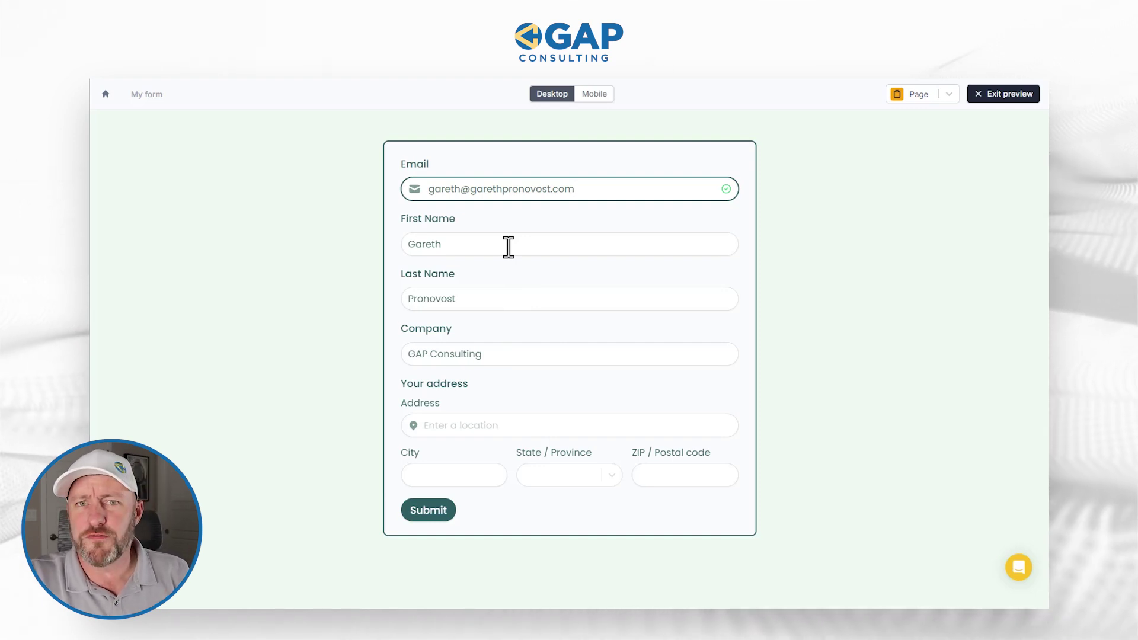
click(478, 246)
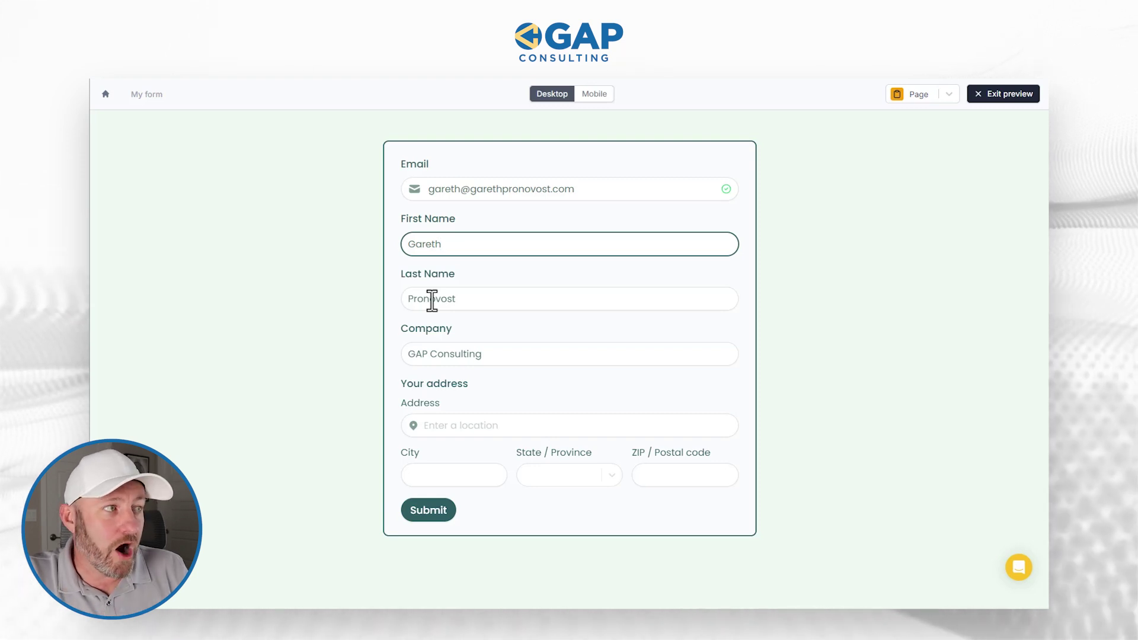
- Fill the address block by typing house number 55567 and accepting a Google-suggested address
click(468, 425)
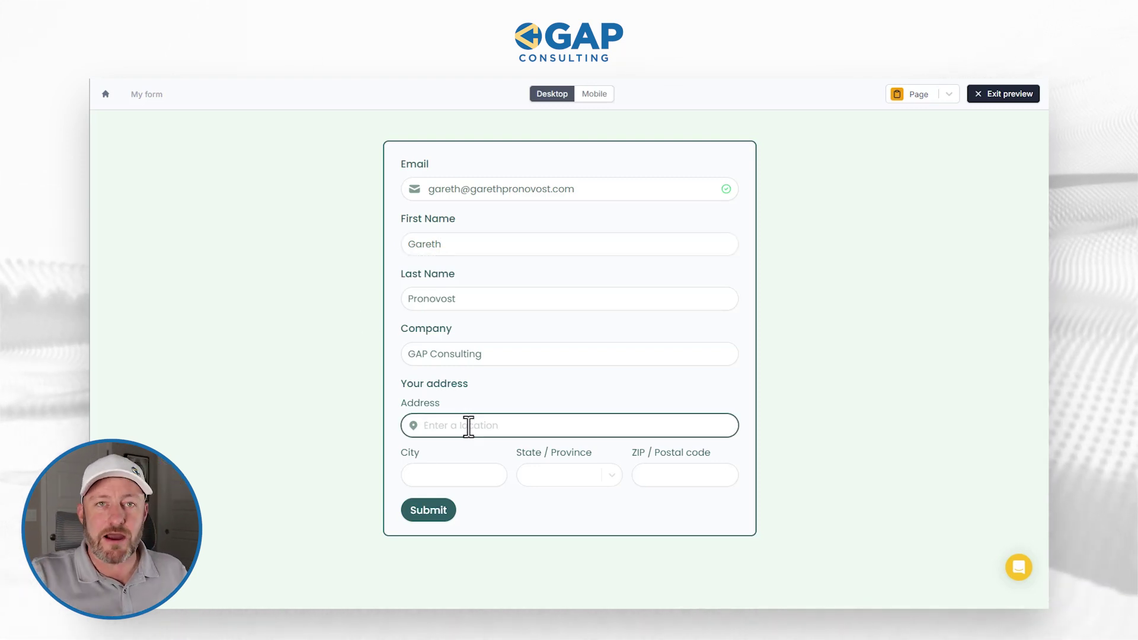
text(555)
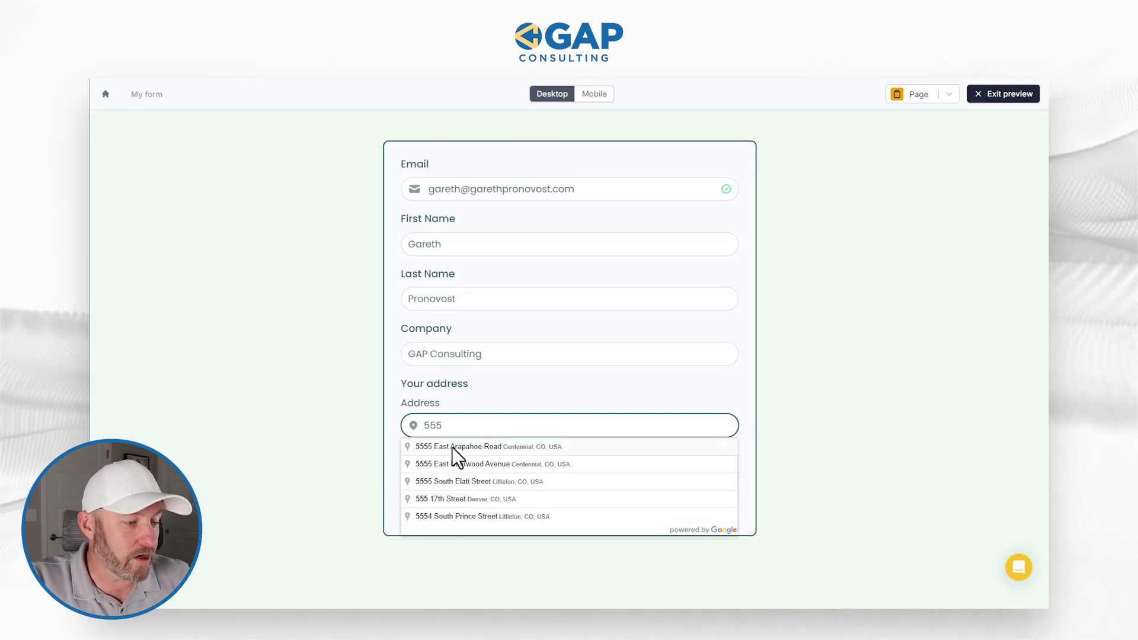
text(67 Bartram Trail)
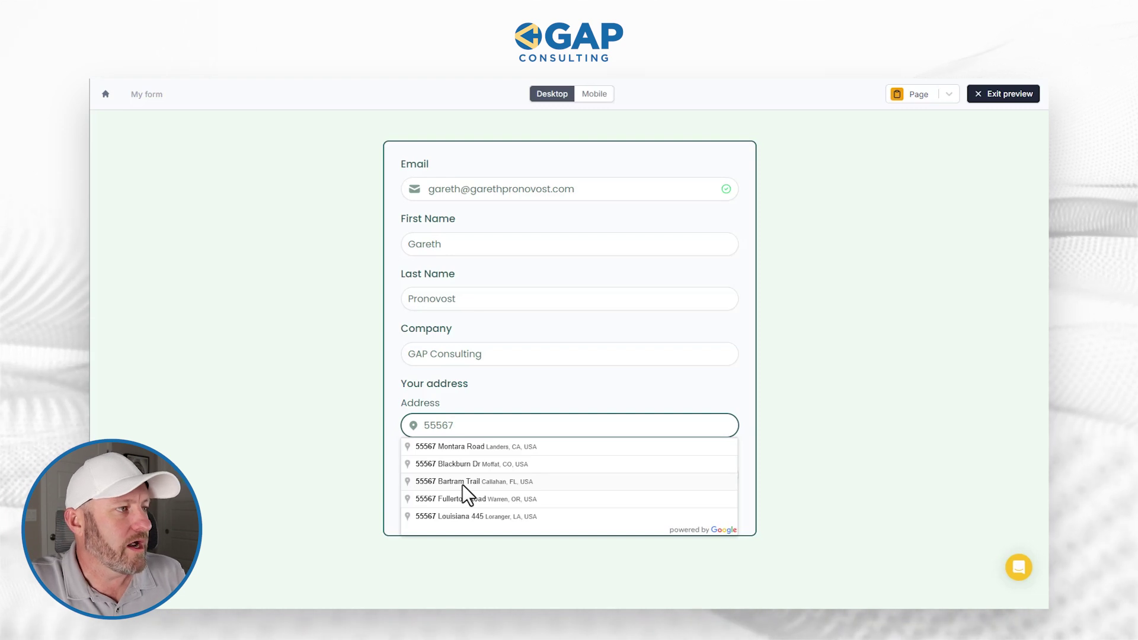
click(463, 485)
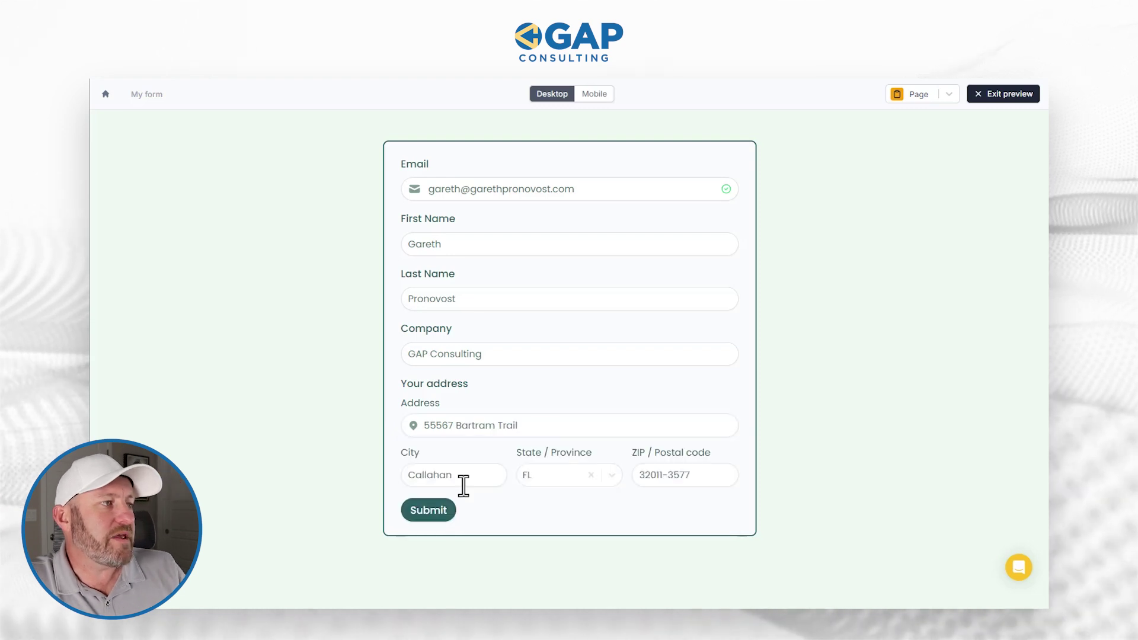
click(482, 427)
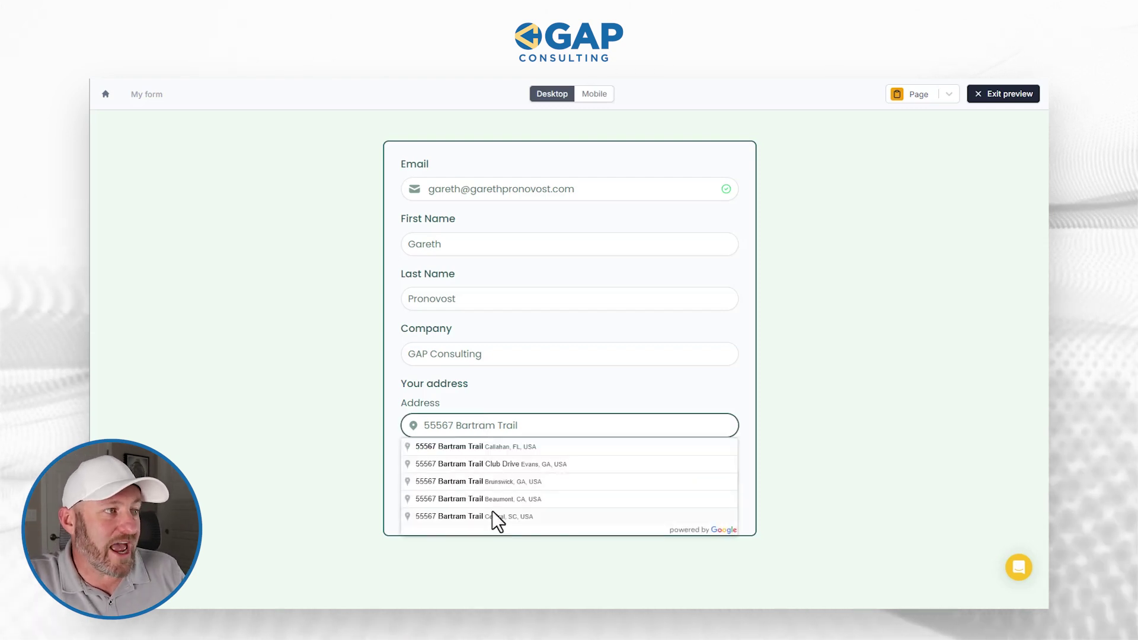
key(Down)
key(Return)
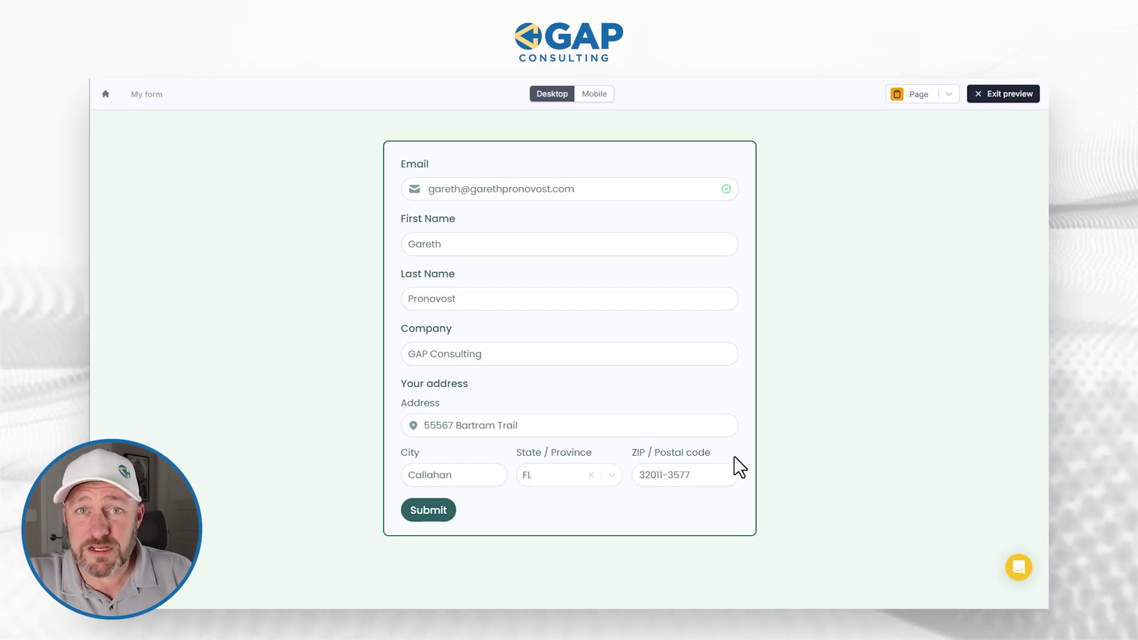
- Change the email ending to .con and try submitting to trigger the real-email error
click(574, 191)
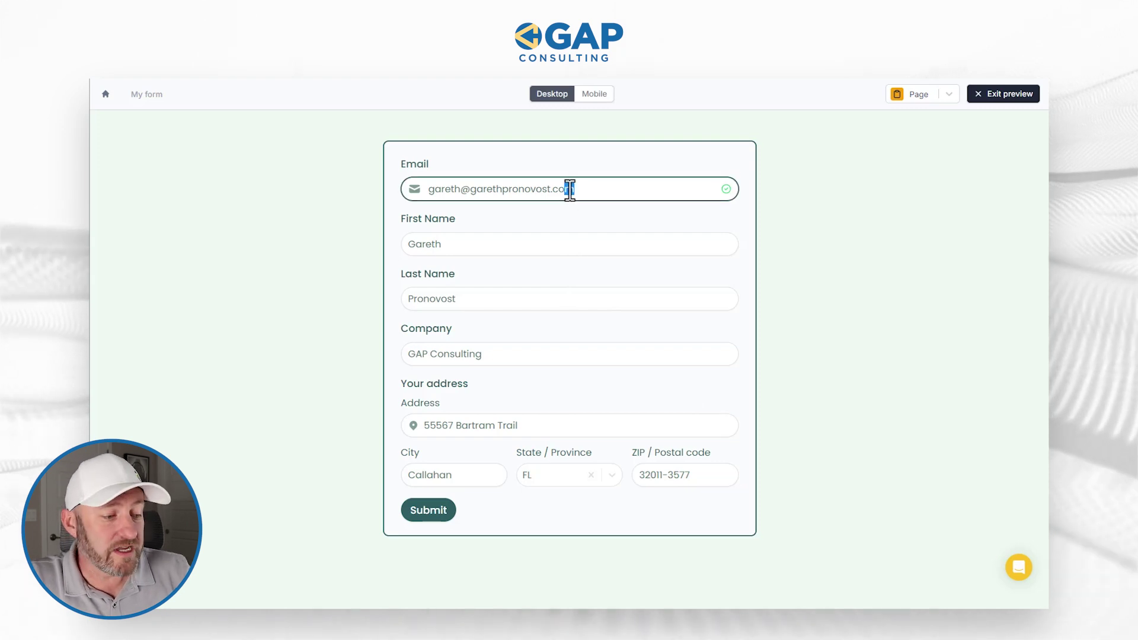
text(n)
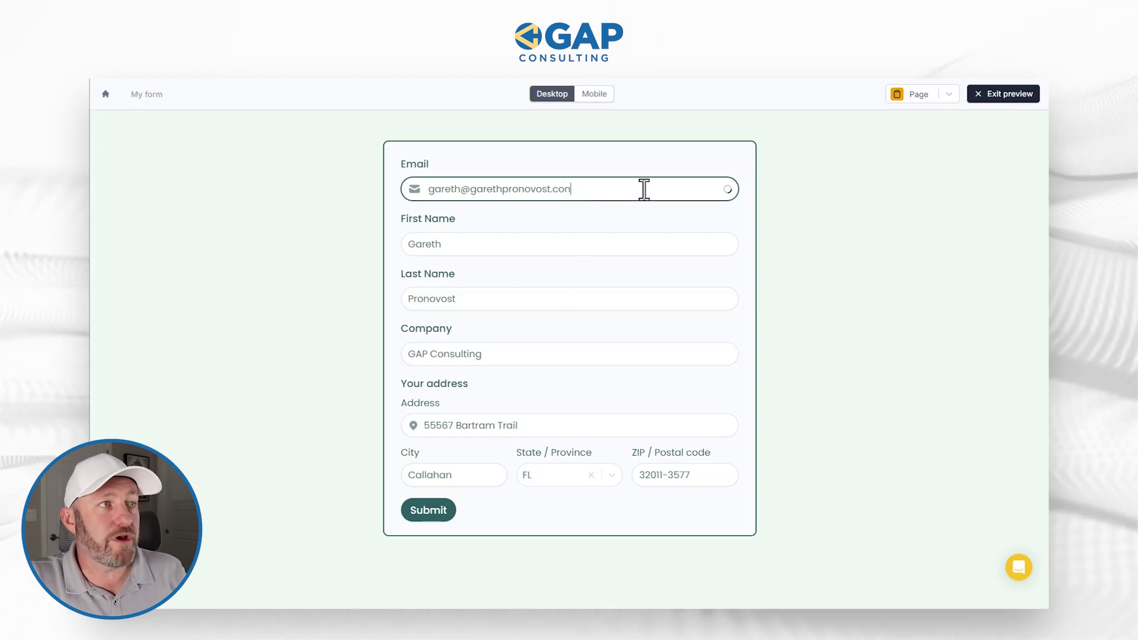
click(798, 208)
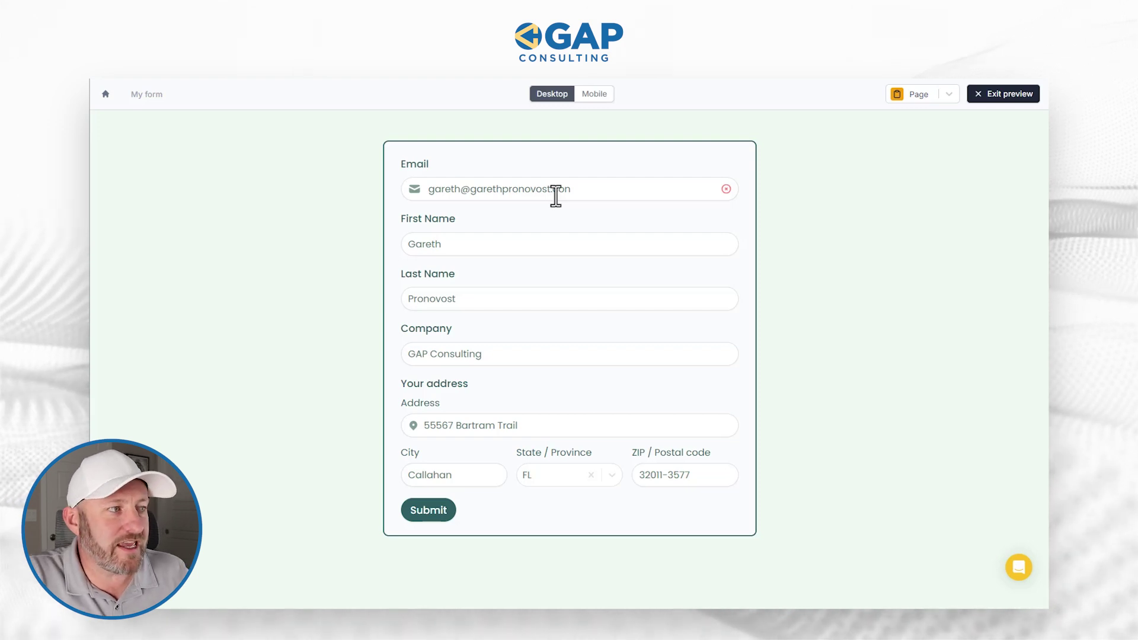
click(430, 512)
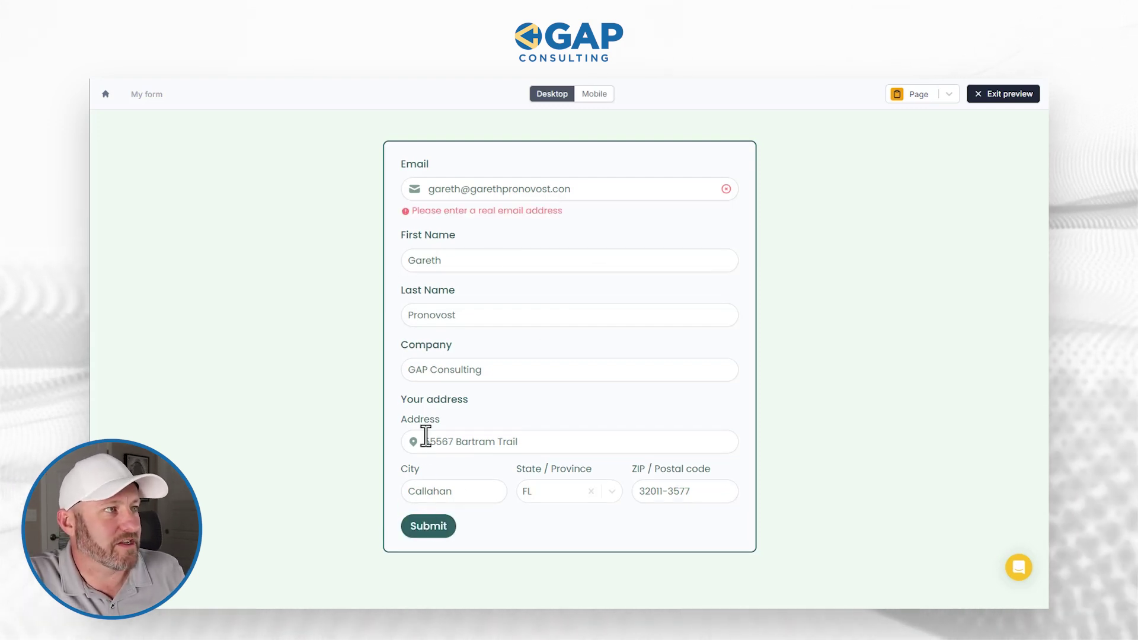